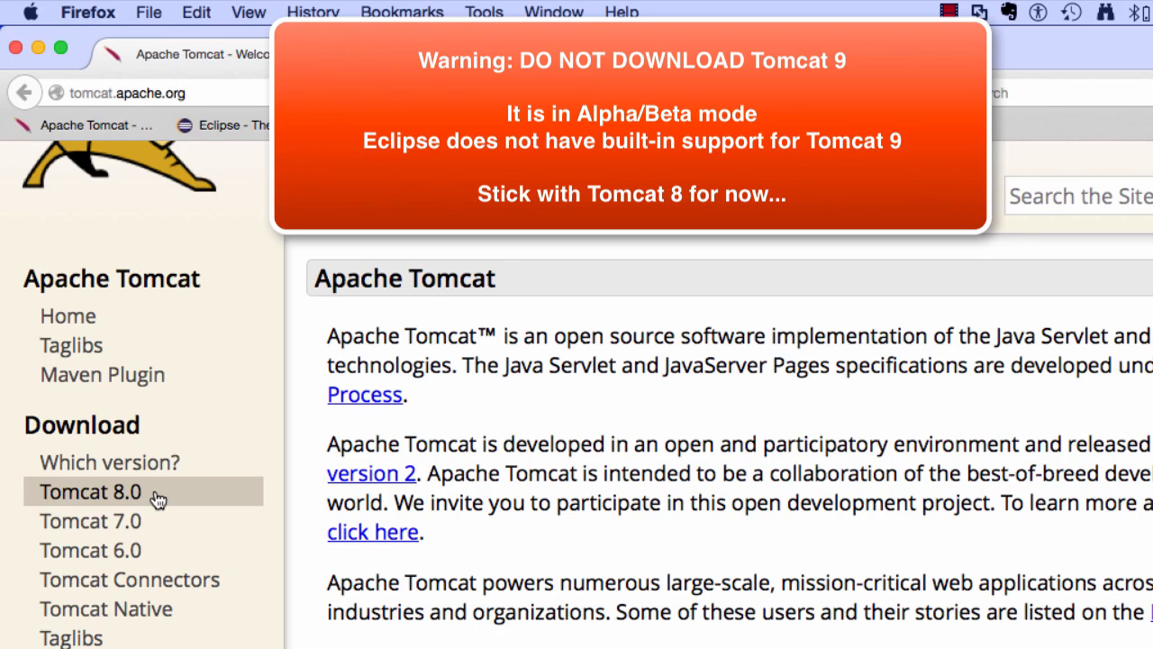
- Open the Tomcat 8.0 download page and find the core packages under Binary Distributions
{"action": "left_click", "coordinate": [158, 498]}
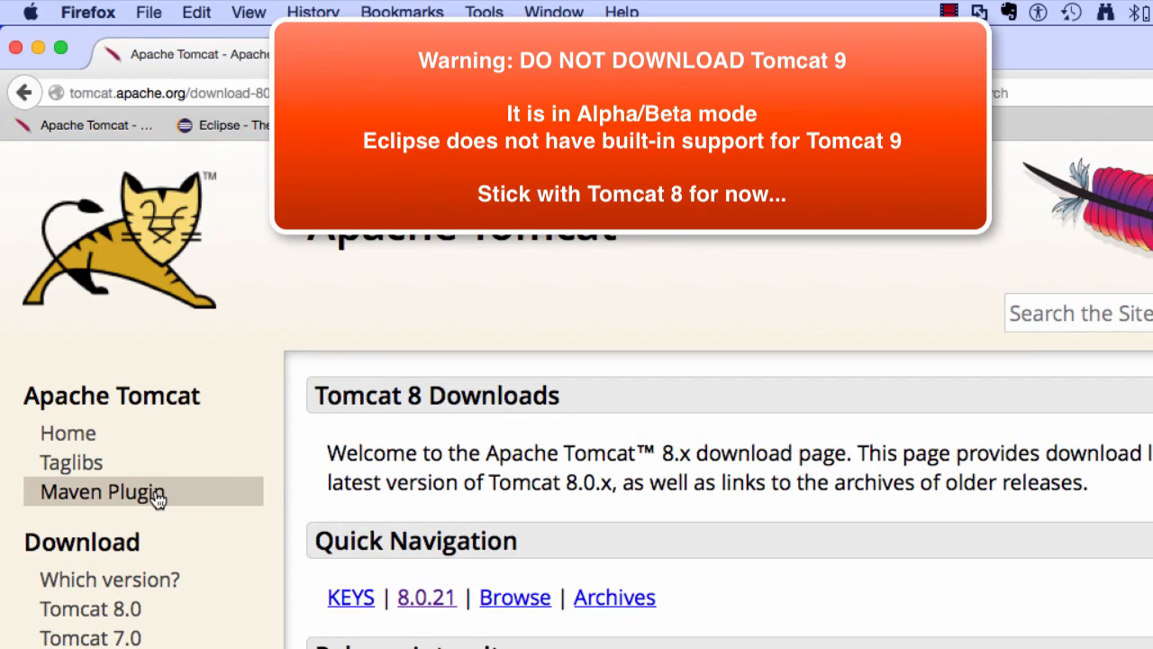
{"action": "left_click_drag", "start_coordinate": [312, 394], "coordinate": [600, 397]}
{"action": "left_click", "coordinate": [427, 466]}
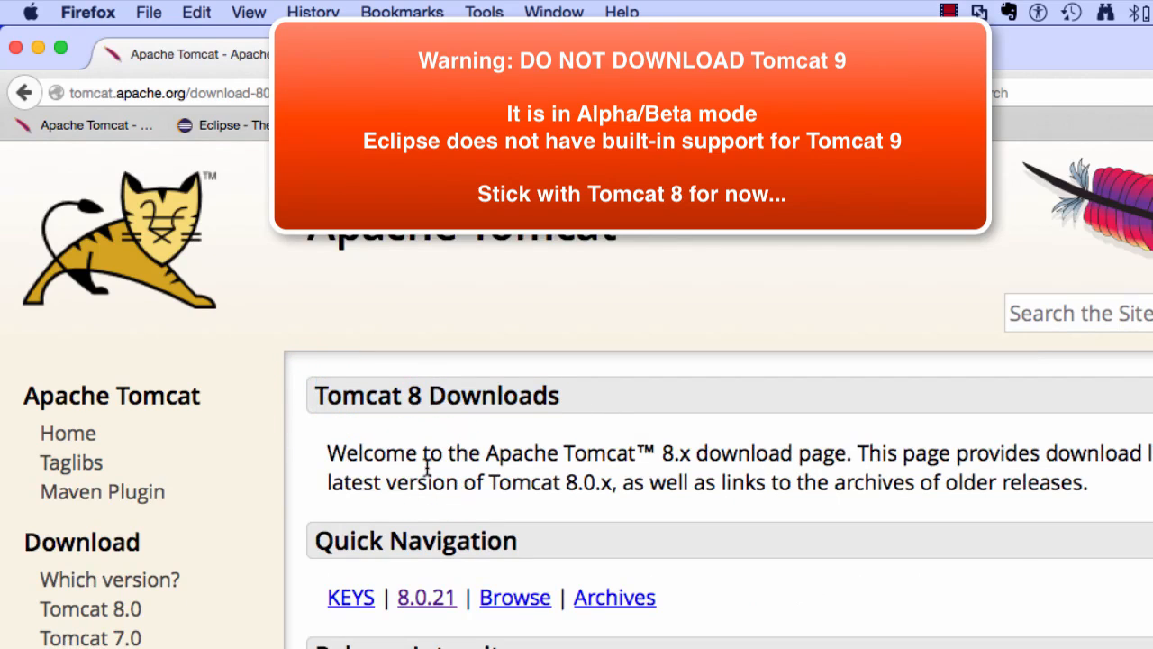
{"action": "scroll", "coordinate": [427, 468], "scroll_direction": "down", "scroll_amount": 1}
{"action": "scroll", "coordinate": [427, 467], "scroll_direction": "down", "scroll_amount": 10}
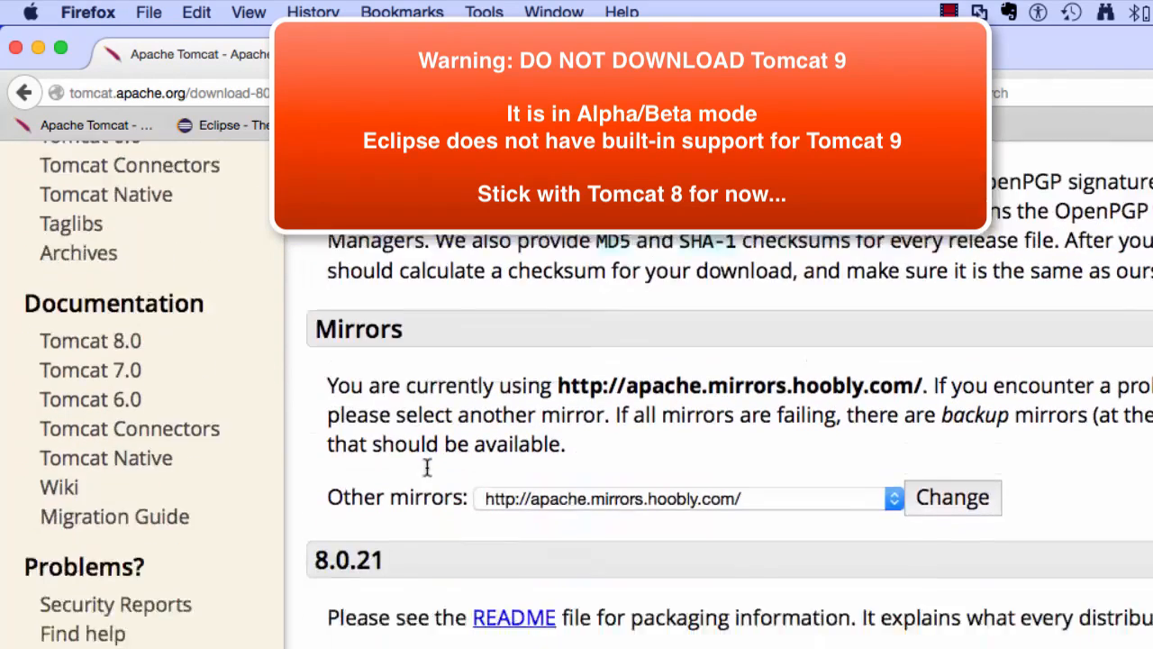
{"action": "scroll", "coordinate": [427, 466], "scroll_direction": "down", "scroll_amount": 5}
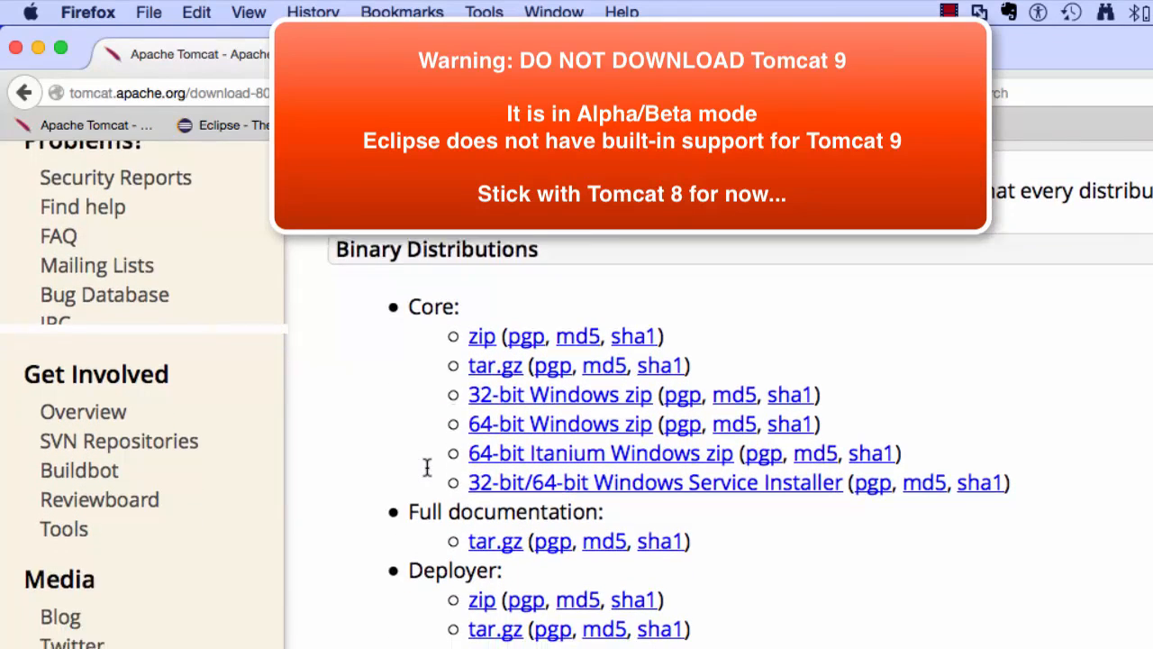
{"action": "left_click_drag", "start_coordinate": [542, 222], "coordinate": [324, 229]}
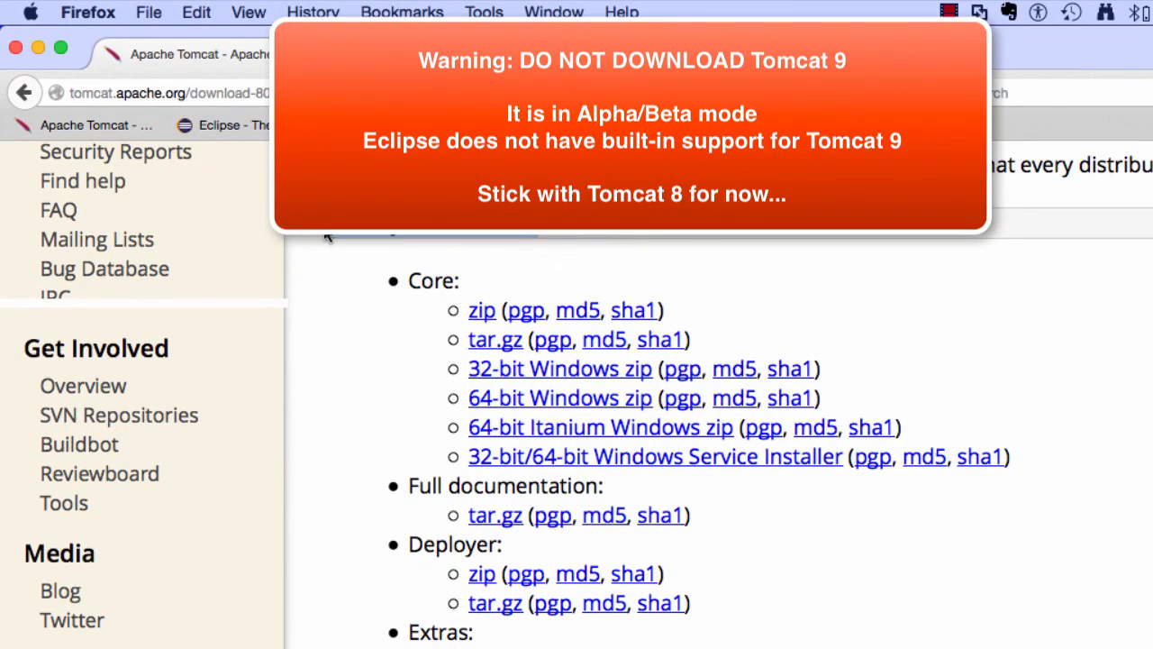
{"action": "left_click", "coordinate": [331, 342]}
- Download the core tar.gz distribution, apache-tomcat-8.0.21.tar.gz, using the Save File option
{"action": "left_click_drag", "start_coordinate": [720, 347], "coordinate": [468, 353]}
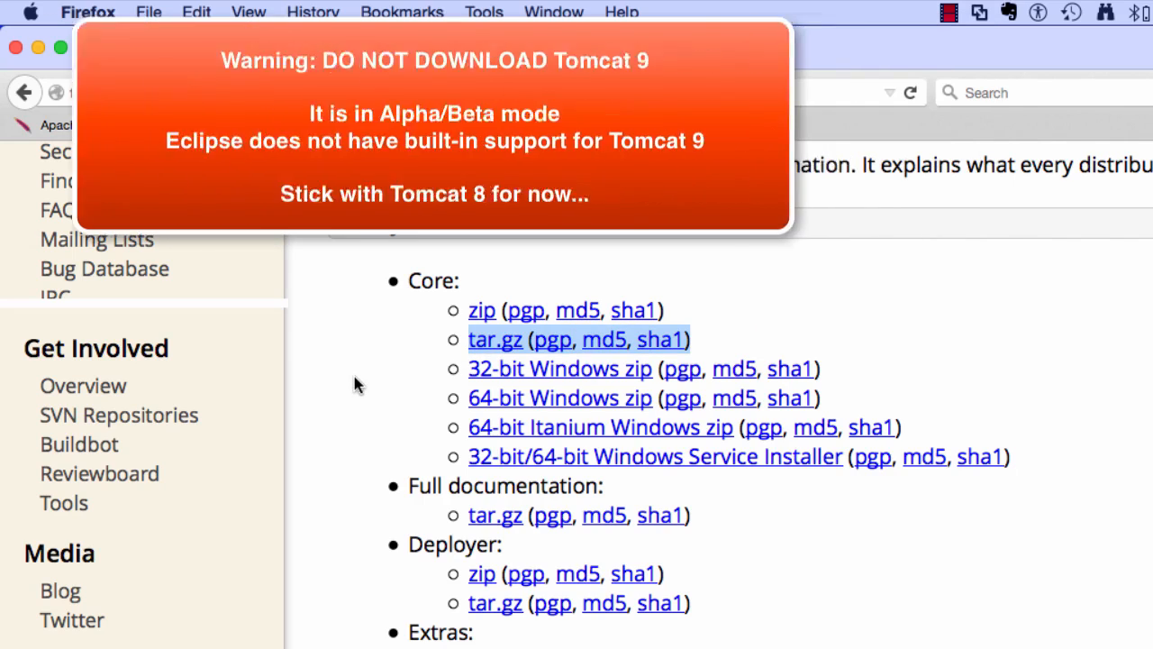
{"action": "left_click", "coordinate": [354, 383]}
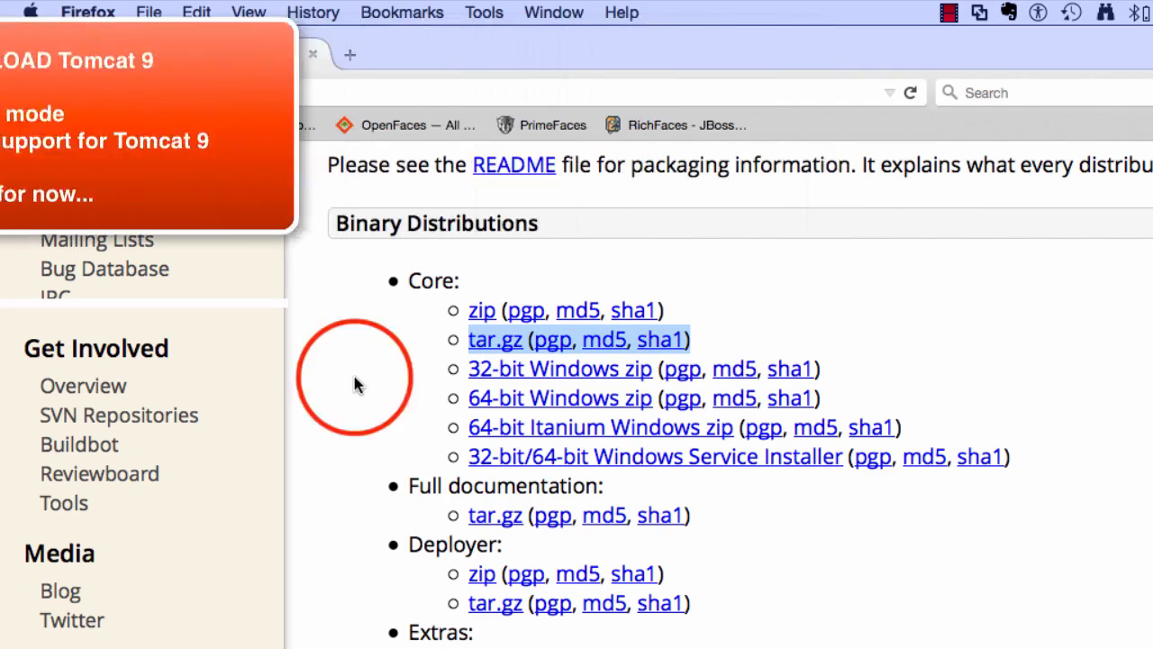
{"action": "left_click", "coordinate": [491, 342]}
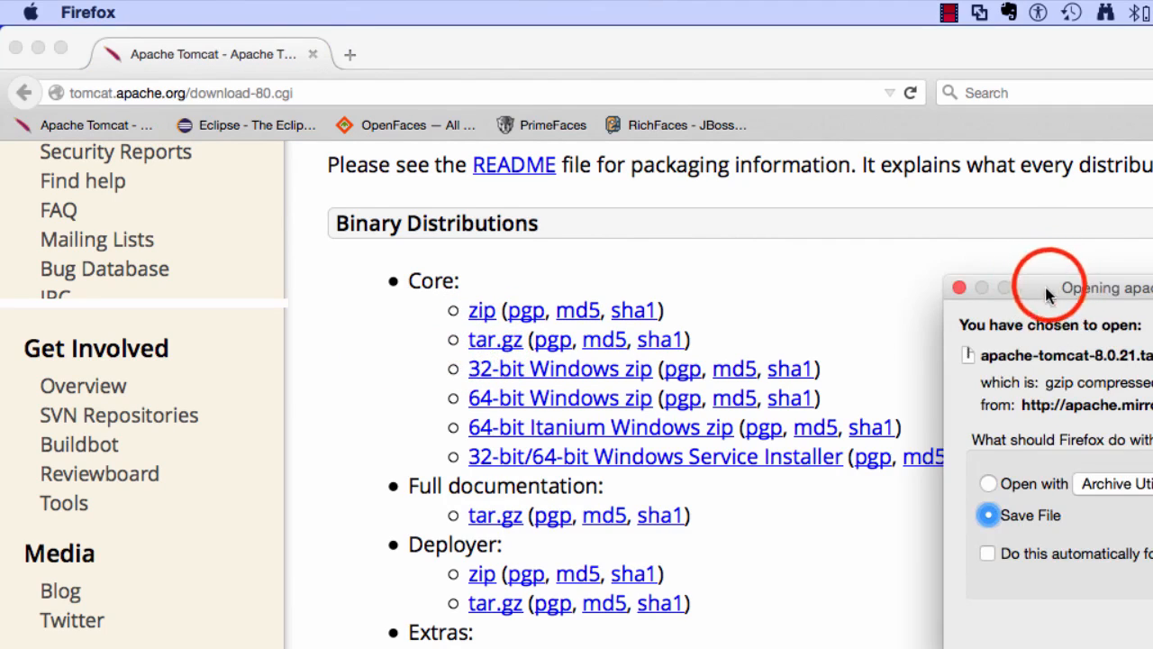
{"action": "left_click_drag", "start_coordinate": [1045, 285], "coordinate": [804, 201]}
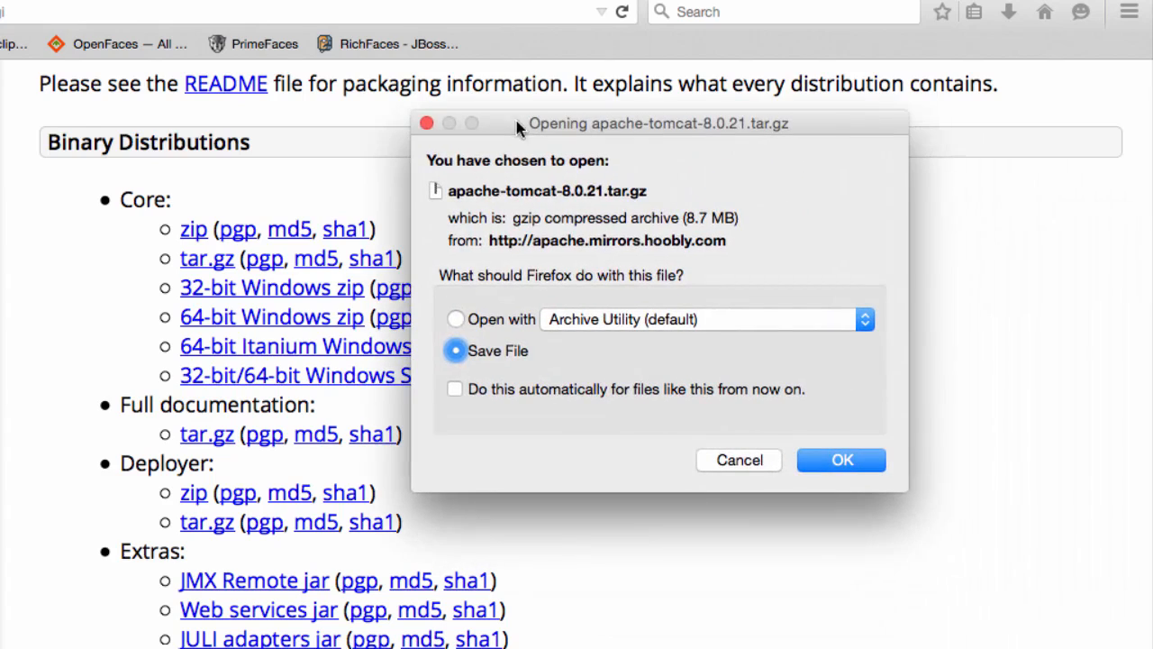
{"action": "left_click", "coordinate": [841, 461]}
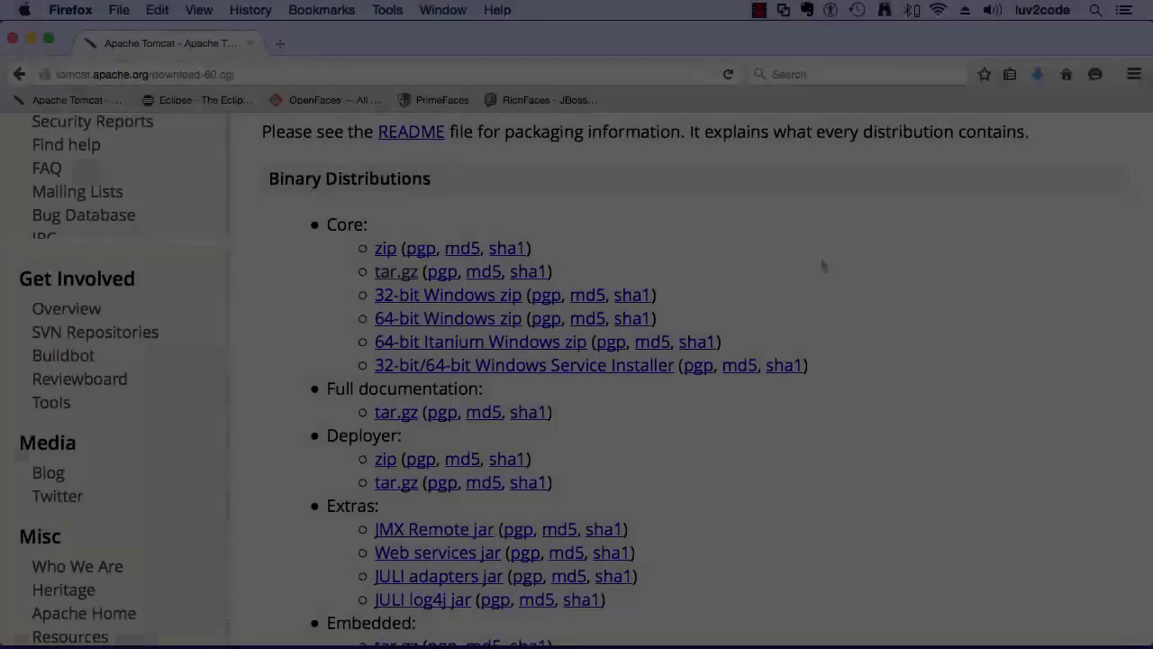
- Switch to Finder and open the Downloads folder
{"action": "left_click", "coordinate": [69, 636]}
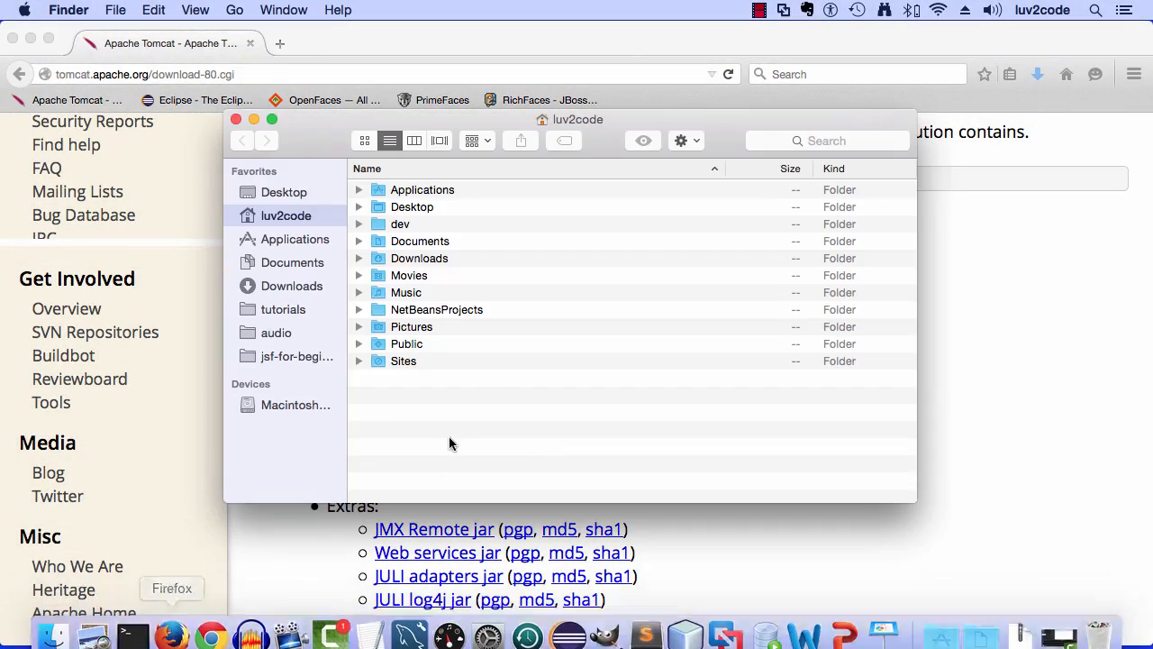
{"action": "left_click", "coordinate": [491, 410]}
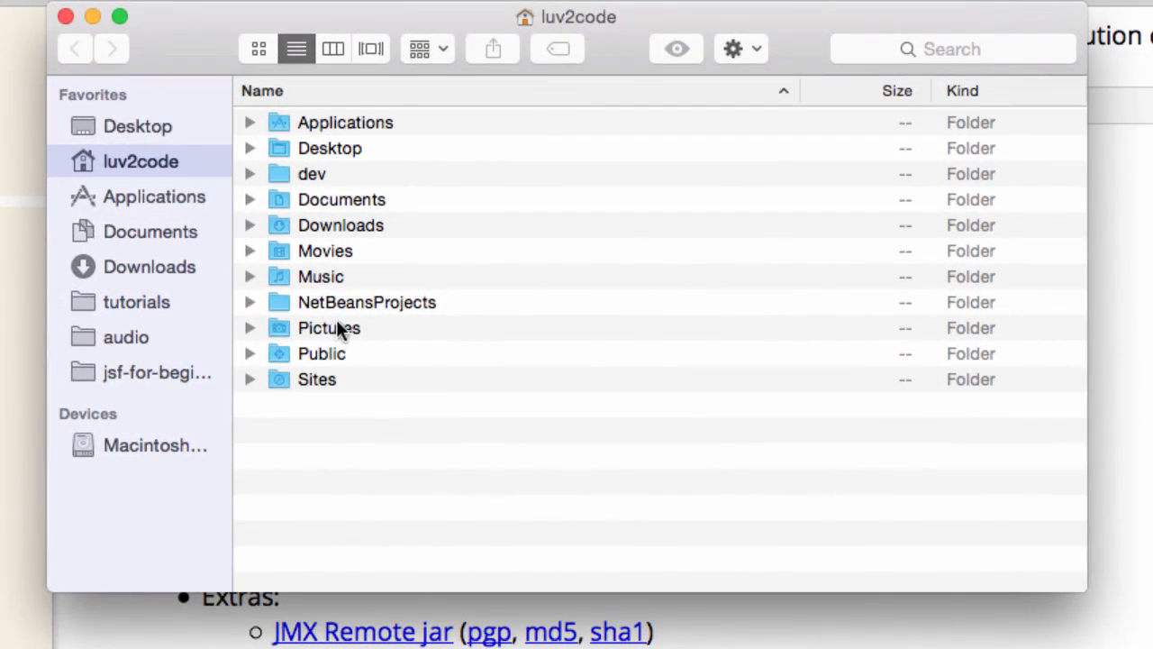
{"action": "left_click", "coordinate": [136, 259]}
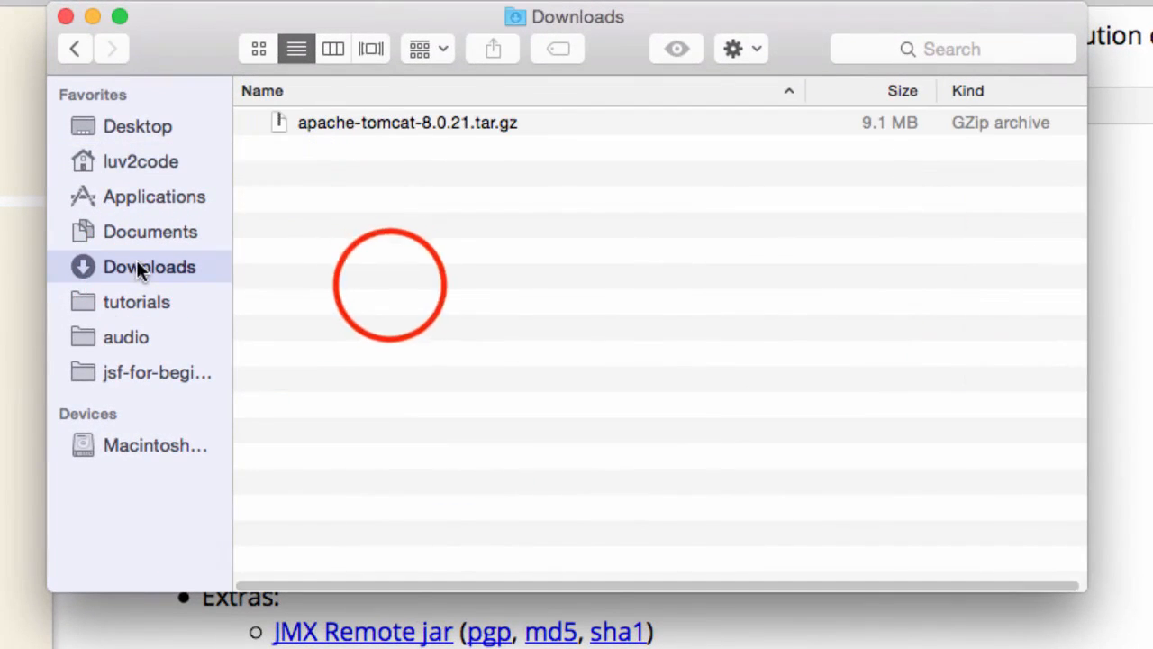
- Extract apache-tomcat-8.0.21.tar.gz in the Downloads folder and check the contents of the extracted folder
{"action": "left_click", "coordinate": [422, 124]}
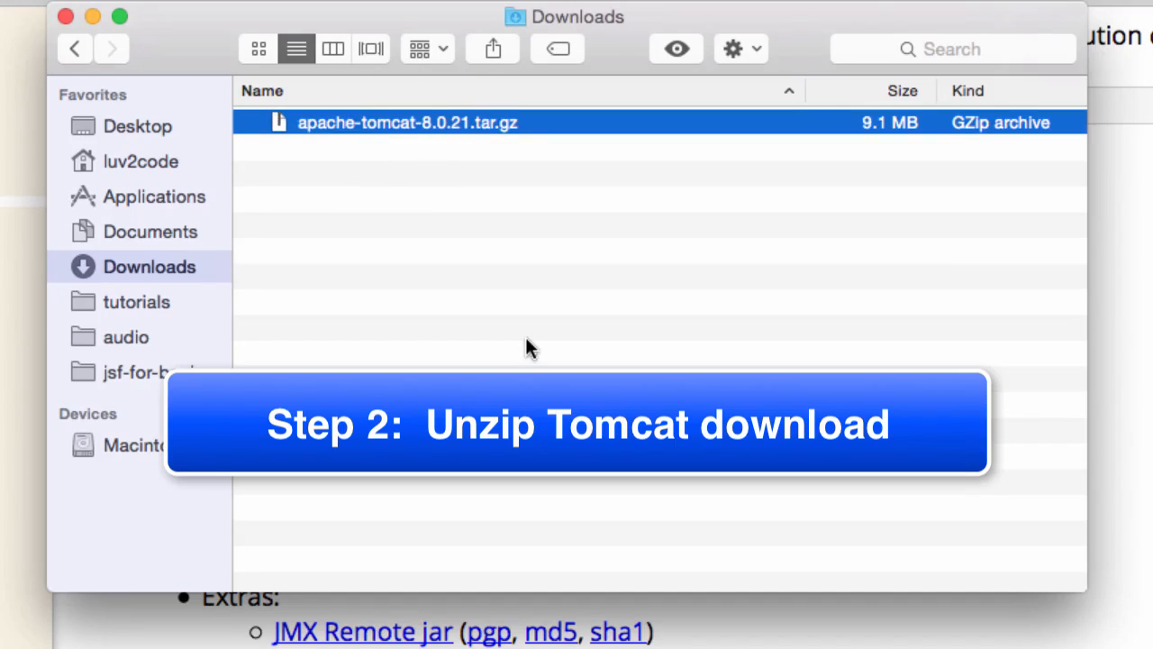
{"action": "left_click", "coordinate": [309, 233]}
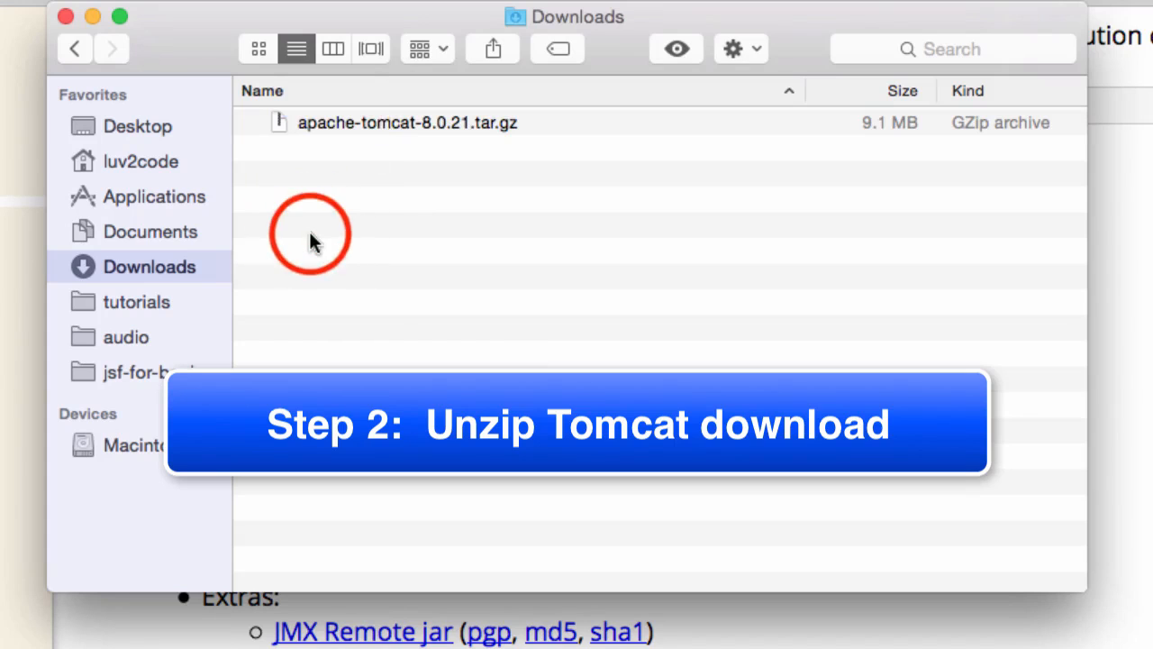
{"action": "left_click", "coordinate": [316, 124]}
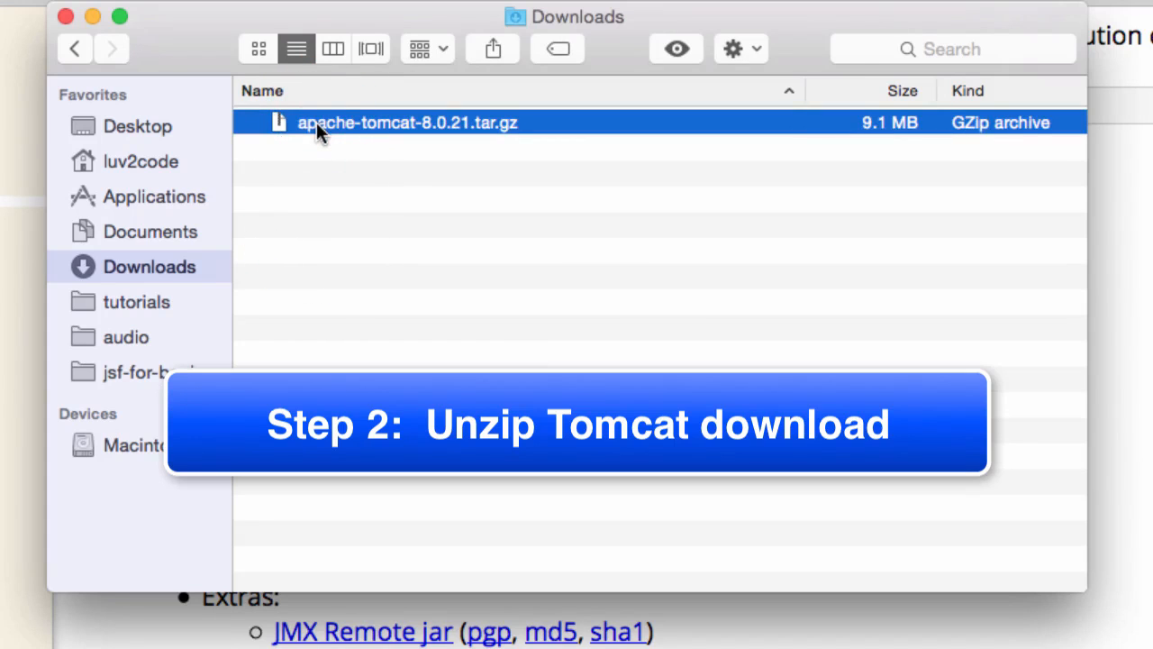
{"action": "double_click", "coordinate": [304, 122]}
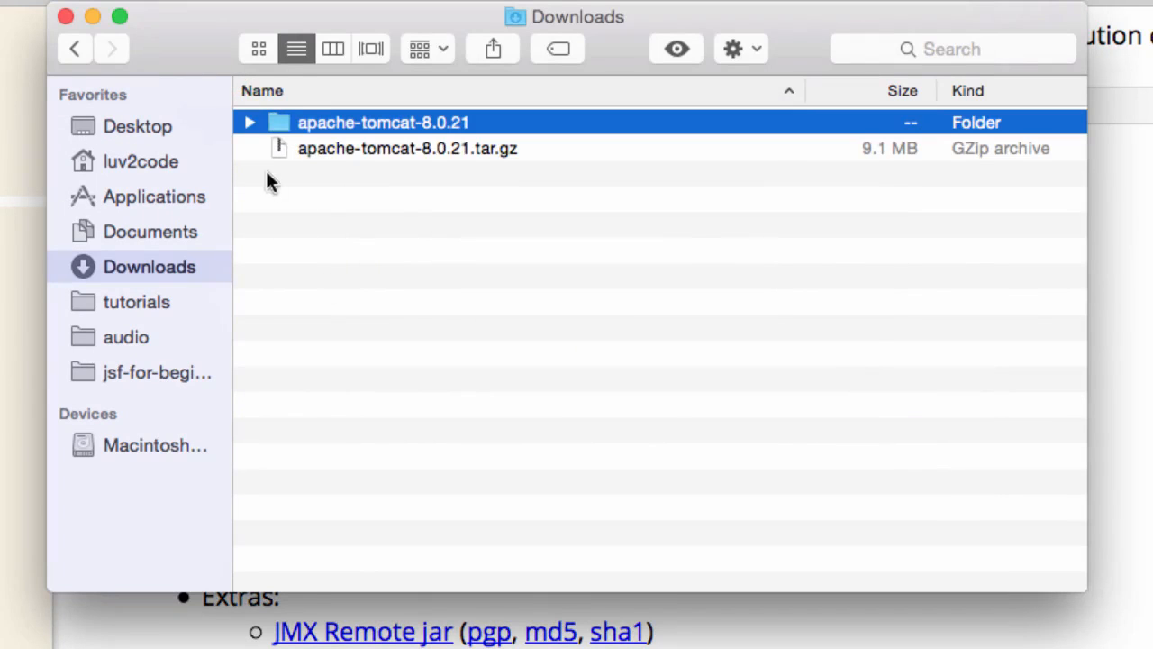
{"action": "left_click", "coordinate": [249, 123]}
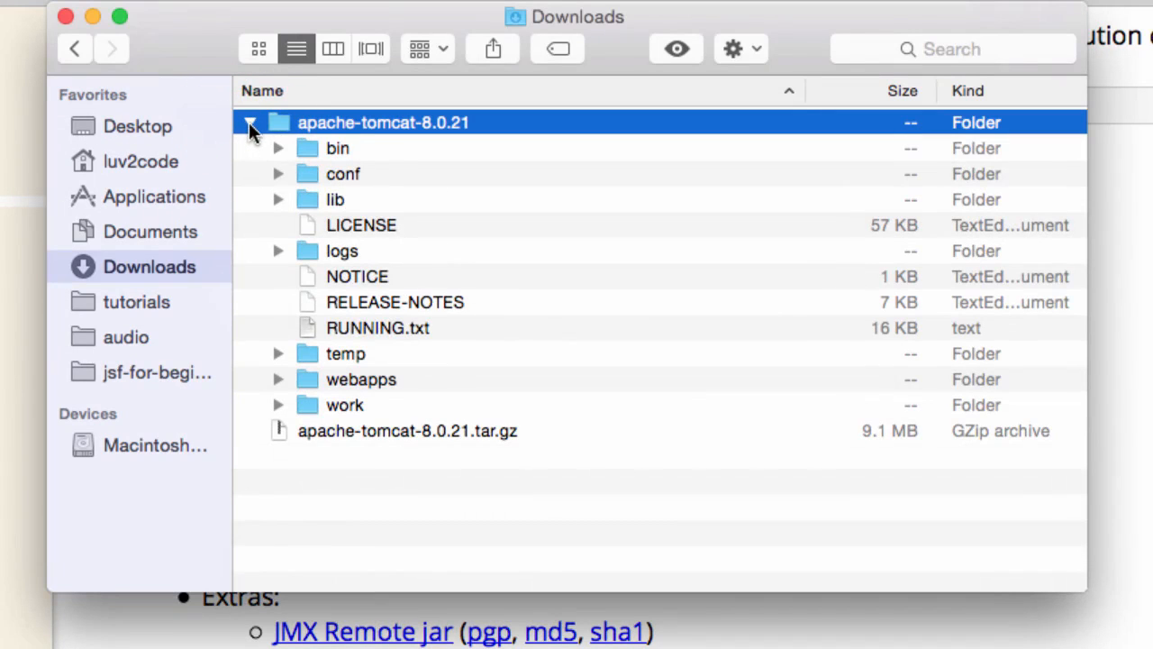
{"action": "left_click", "coordinate": [249, 123]}
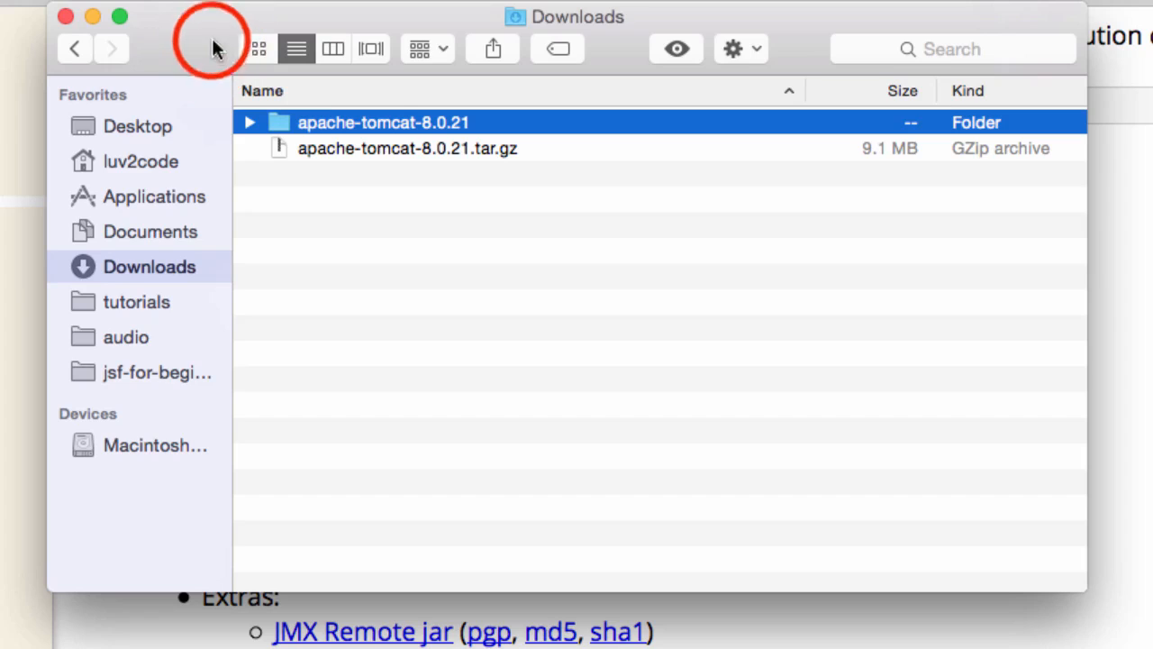
- Move the Downloads window higher on the screen and reduce its height to make room below it
{"action": "left_click_drag", "start_coordinate": [211, 38], "coordinate": [182, 12]}
{"action": "left_click_drag", "start_coordinate": [386, 528], "coordinate": [407, 262]}
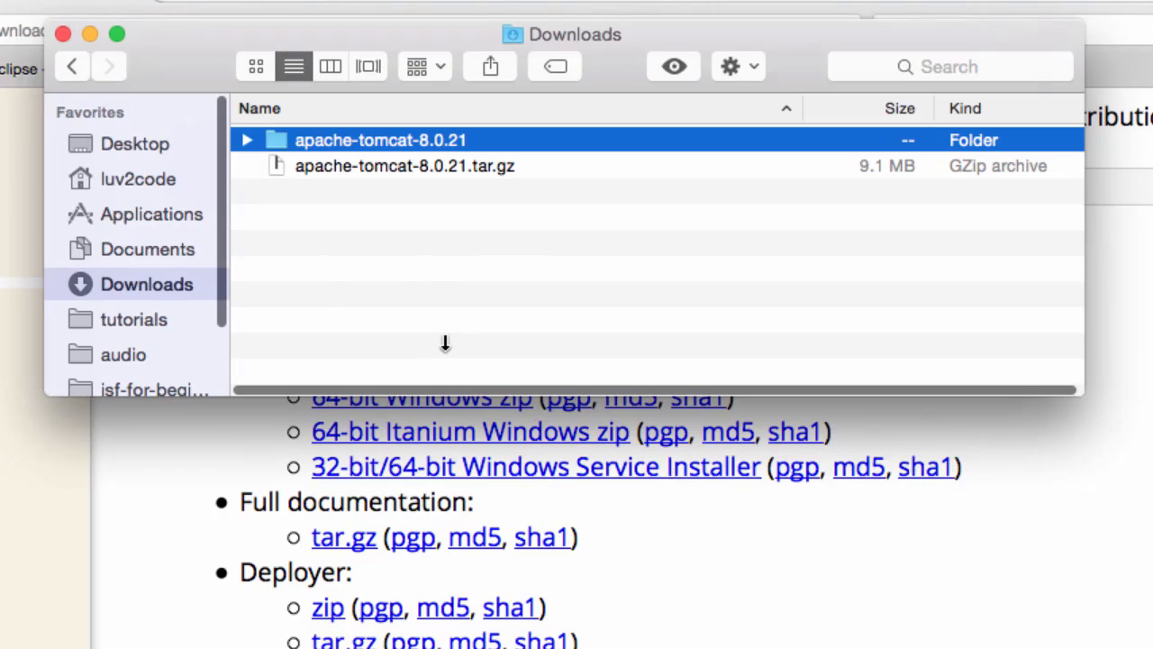
{"action": "left_click", "coordinate": [381, 306]}
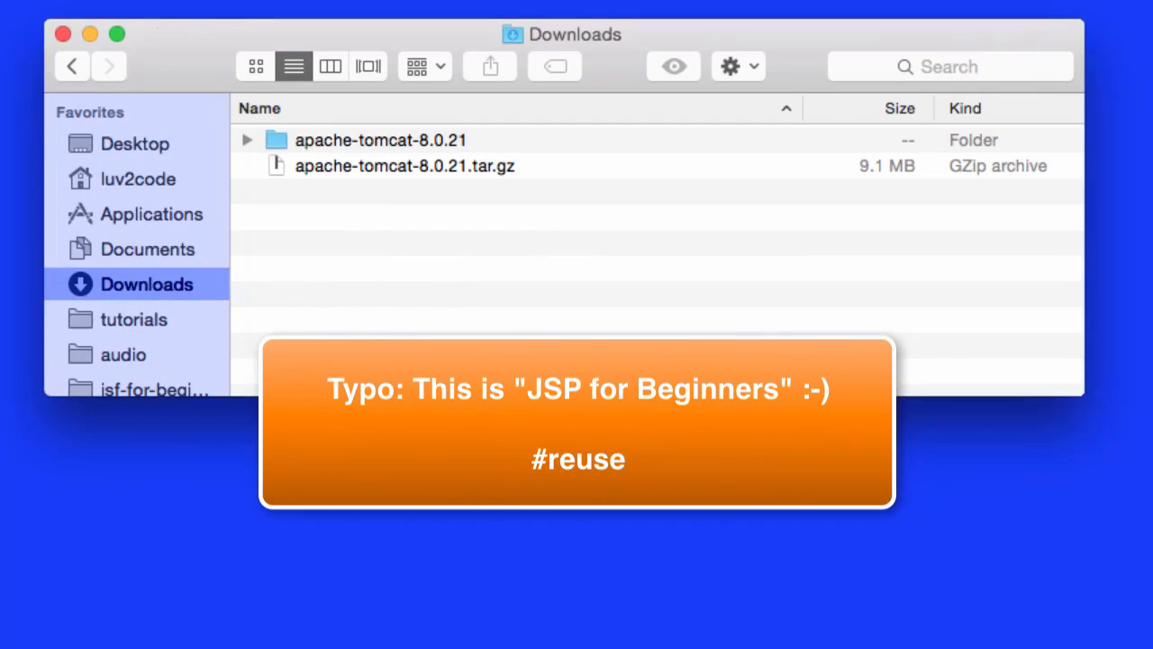
- Open a second Finder window showing the home folder and place it directly below the Downloads window
{"action": "left_click", "coordinate": [200, 76]}
{"action": "key", "text": "super+n"}
{"action": "left_click", "coordinate": [465, 639]}
{"action": "left_click", "coordinate": [476, 505]}
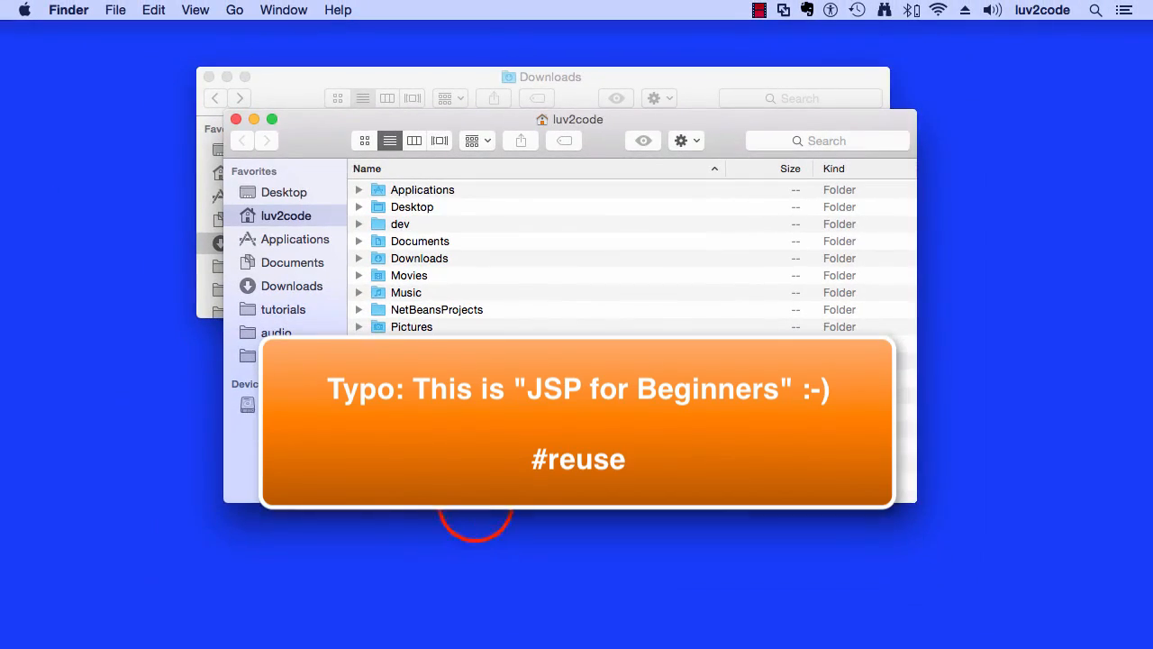
{"action": "left_click_drag", "start_coordinate": [319, 129], "coordinate": [293, 363]}
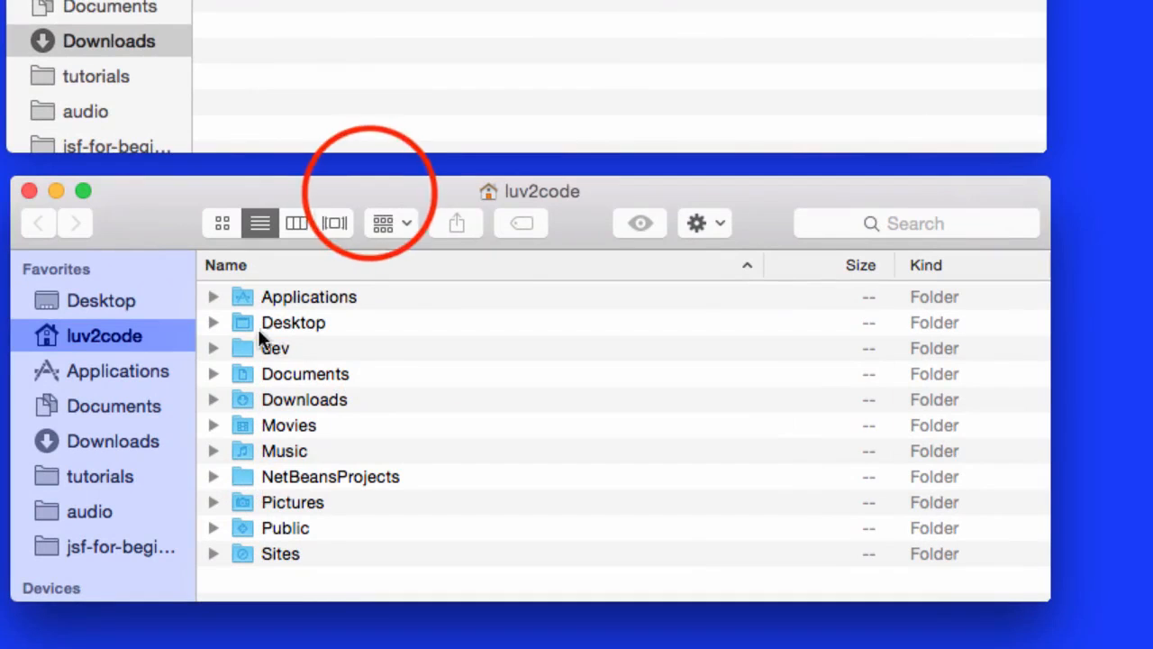
{"action": "left_click_drag", "start_coordinate": [373, 188], "coordinate": [373, 175]}
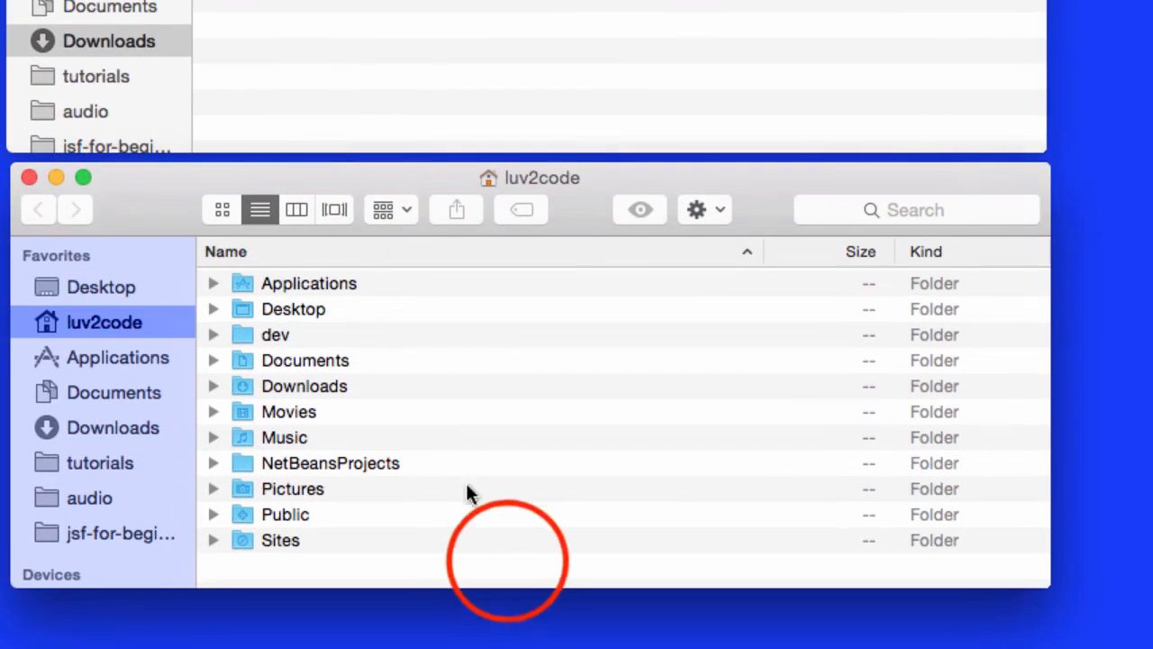
- Create a folder named jsf-for-beginners in the home folder and open it
{"action": "right_click", "coordinate": [506, 559]}
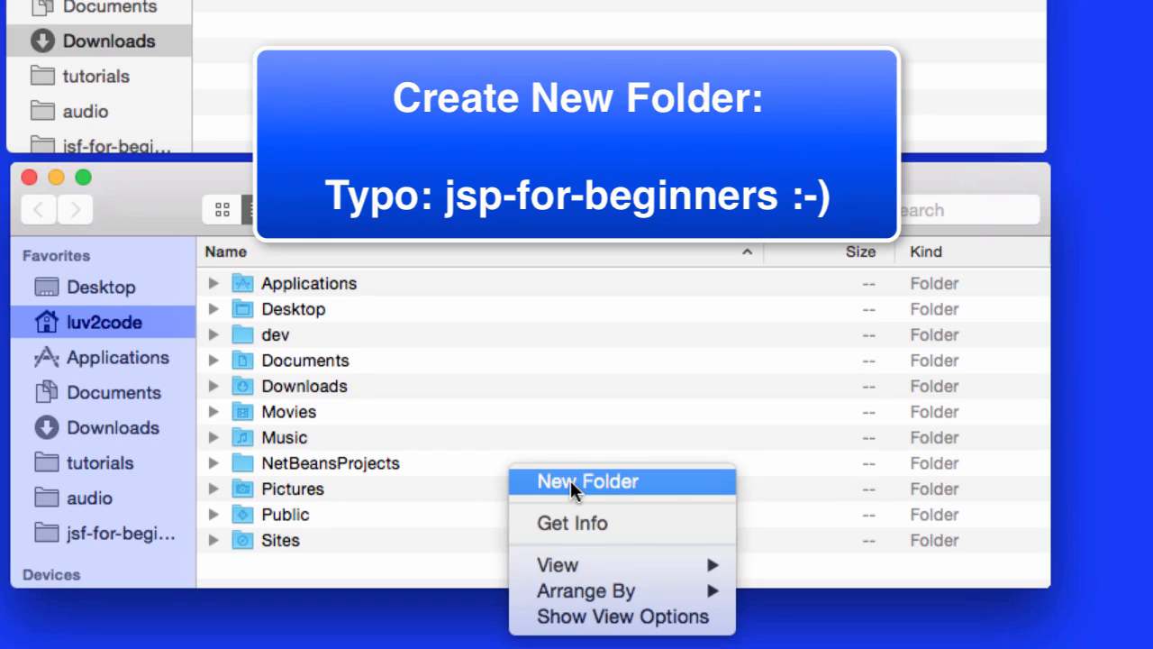
{"action": "left_click", "coordinate": [664, 486]}
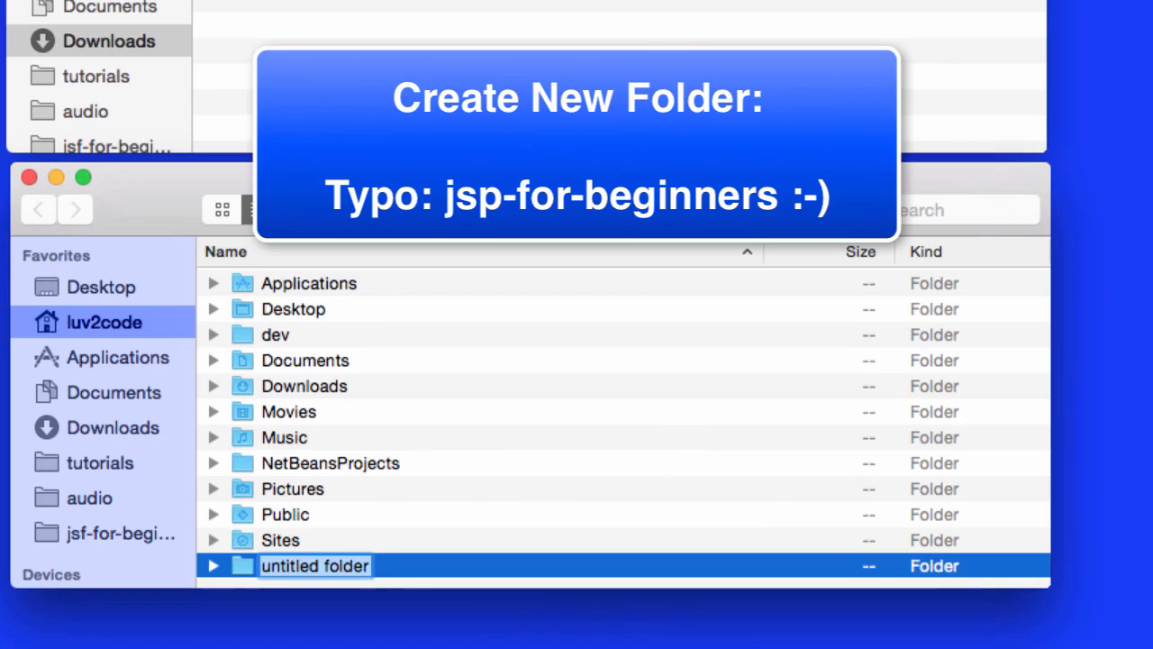
{"action": "type", "text": "jsf-for-beginners"}
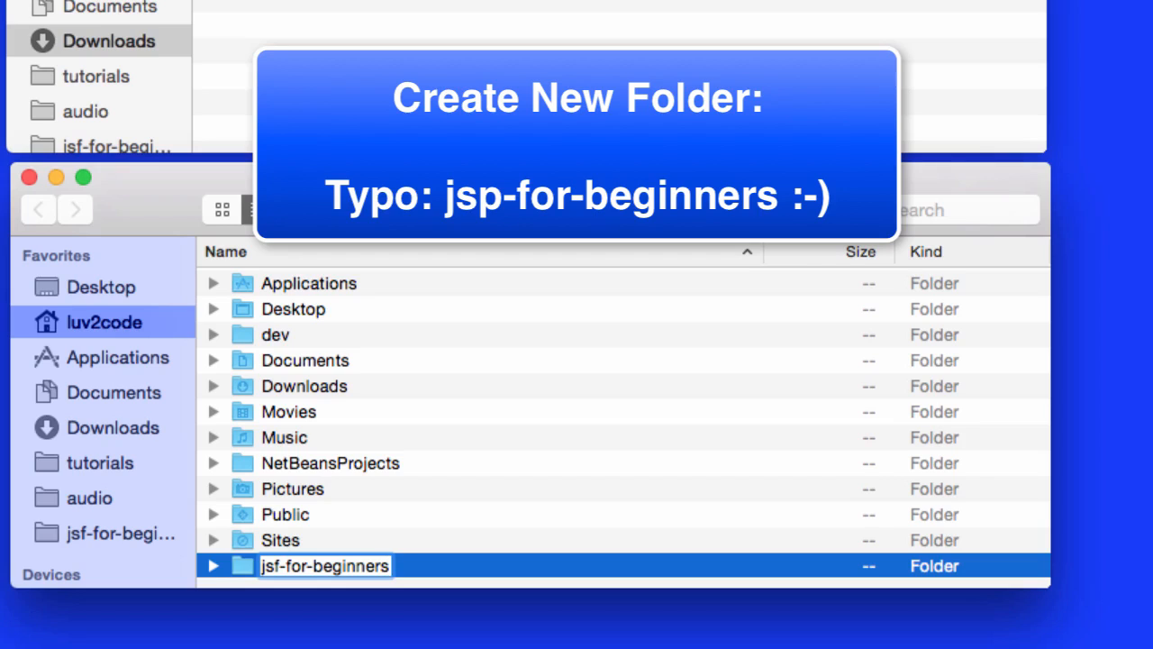
{"action": "key", "text": "Return"}
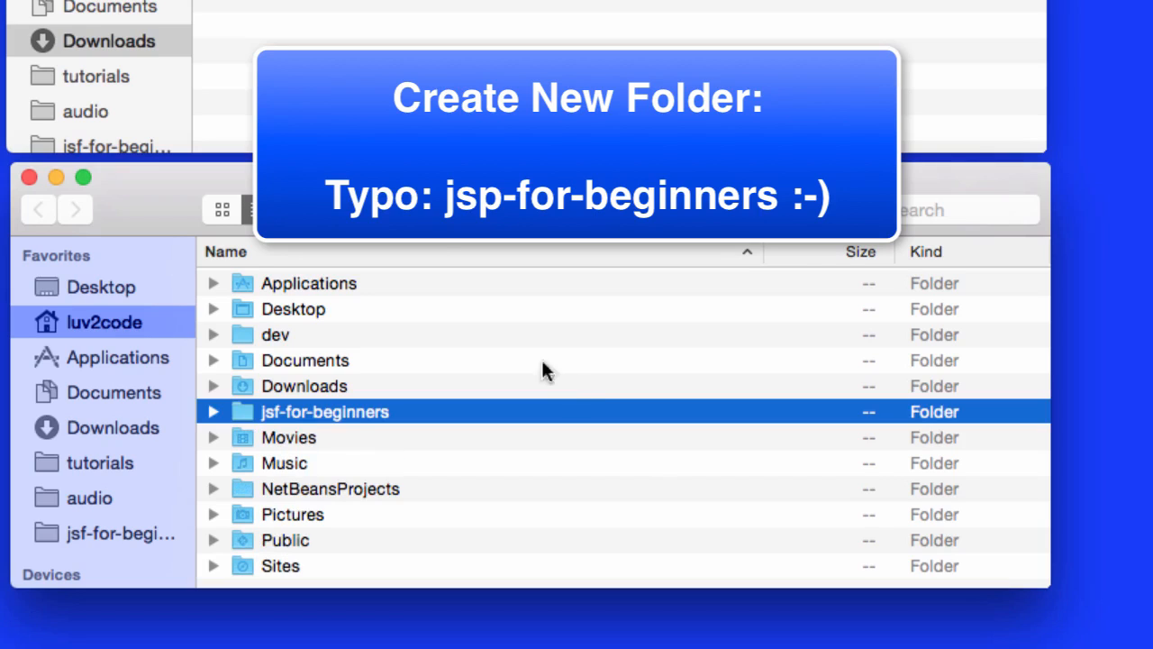
{"action": "left_click", "coordinate": [213, 413]}
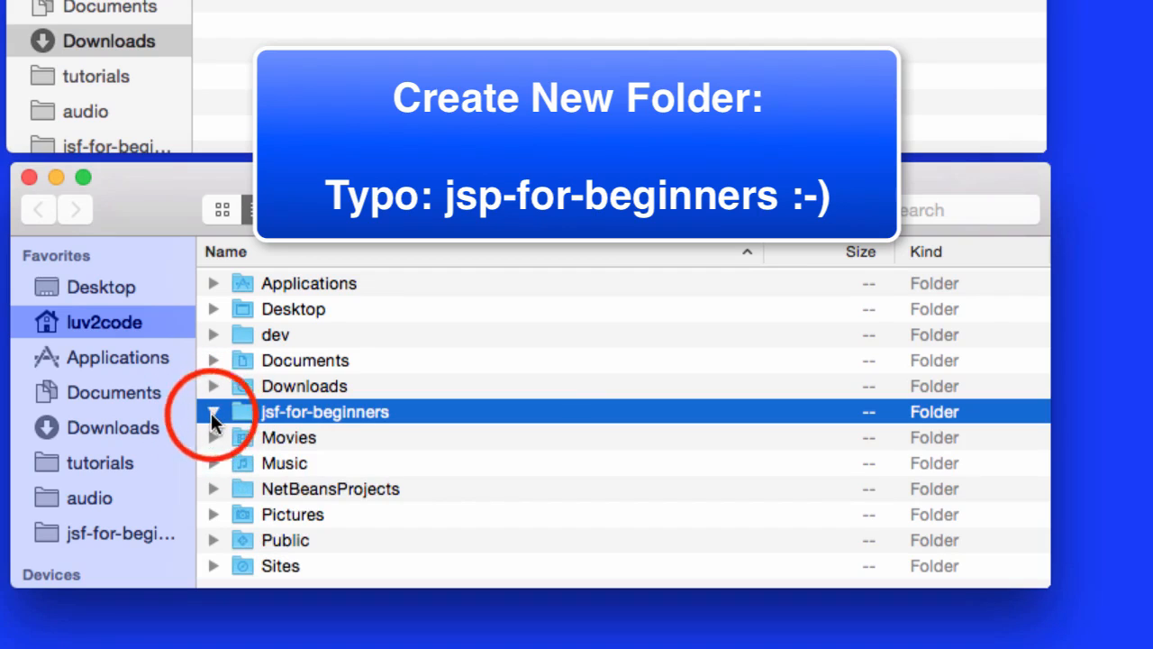
{"action": "left_click", "coordinate": [211, 413]}
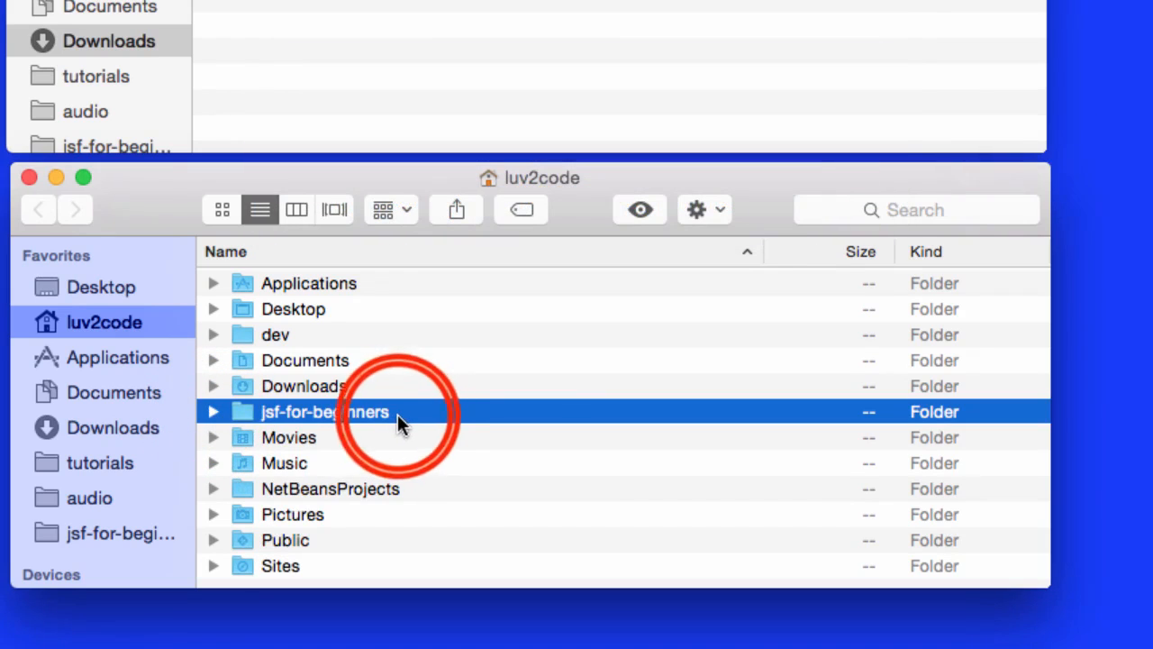
{"action": "double_click", "coordinate": [392, 415]}
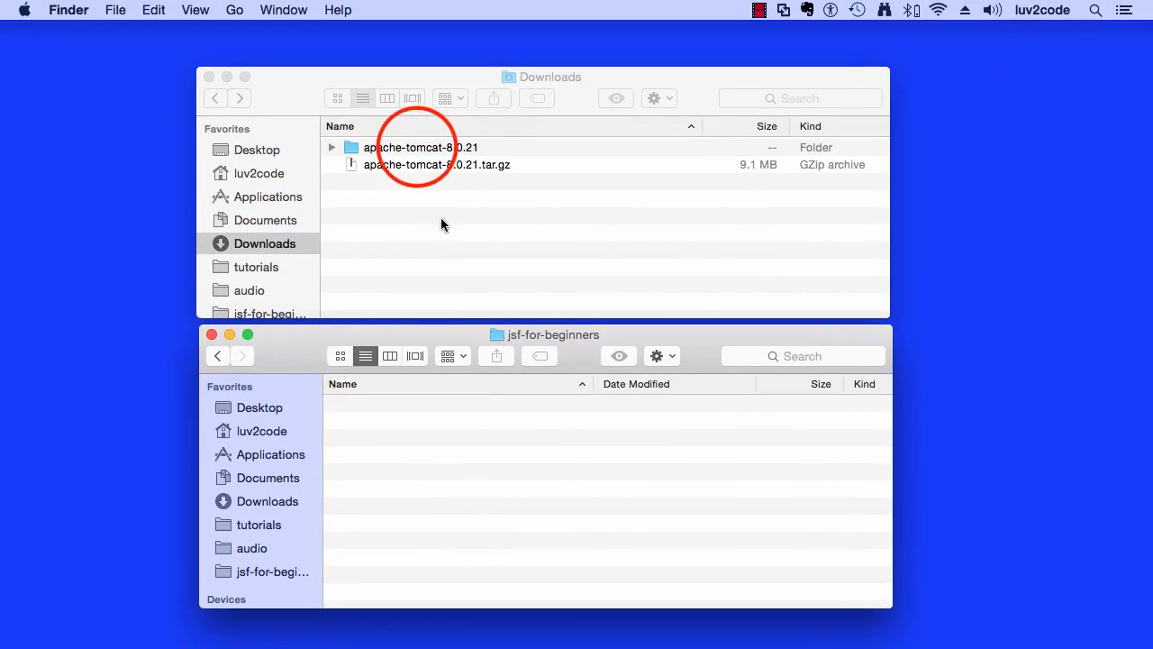
- Move the extracted apache-tomcat-8.0.21 folder from Downloads into the jsf-for-beginners folder
{"action": "left_click", "coordinate": [417, 149]}
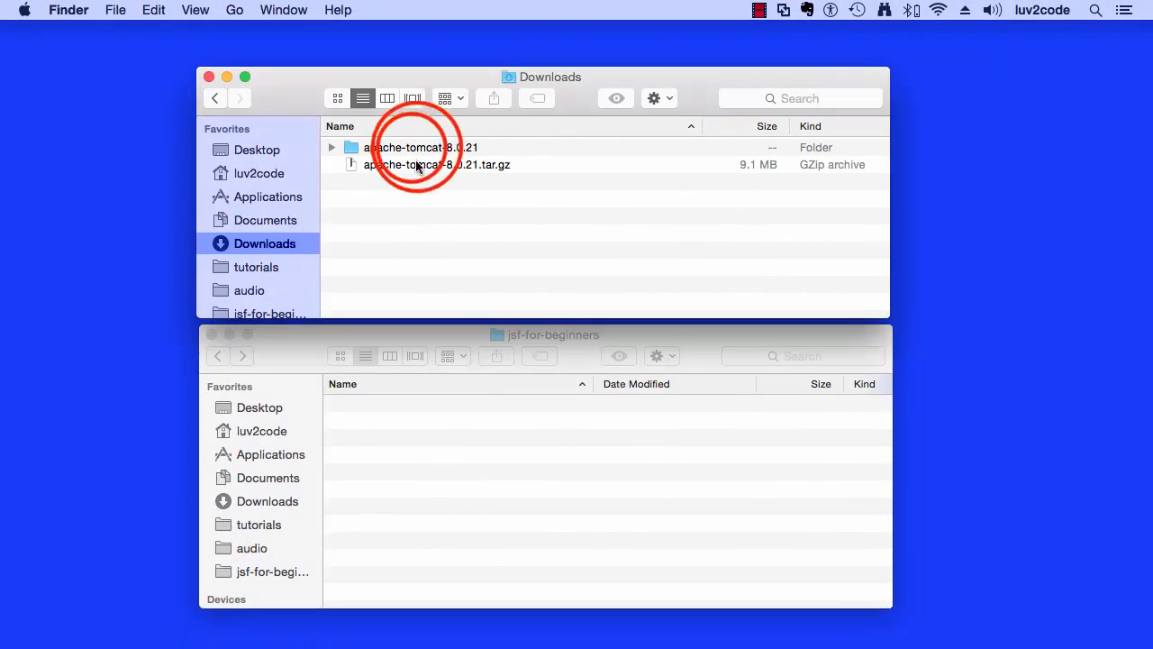
{"action": "left_click", "coordinate": [414, 149]}
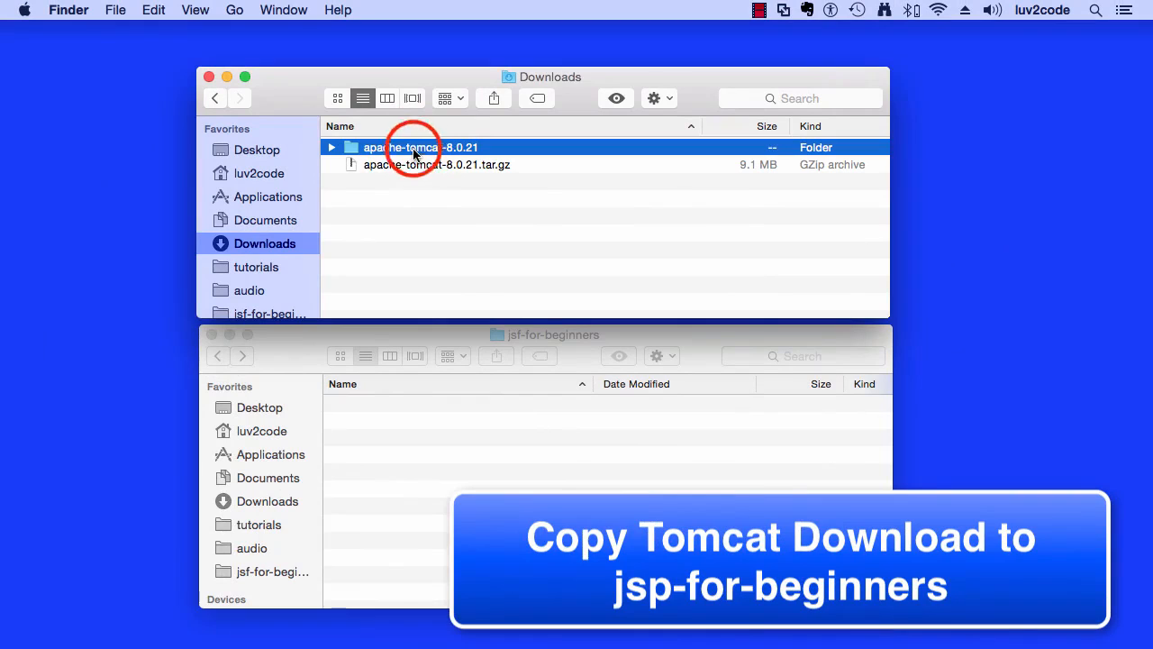
{"action": "left_click_drag", "start_coordinate": [413, 154], "coordinate": [425, 444]}
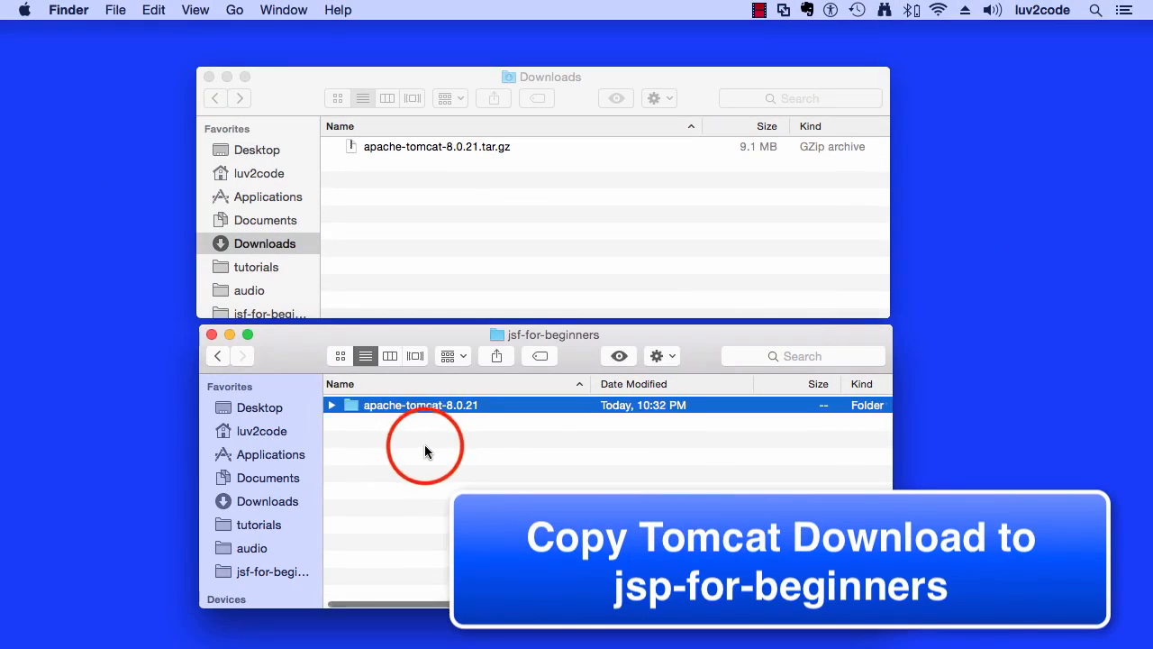
{"action": "left_click", "coordinate": [425, 446]}
{"action": "left_click_drag", "start_coordinate": [359, 340], "coordinate": [359, 330]}
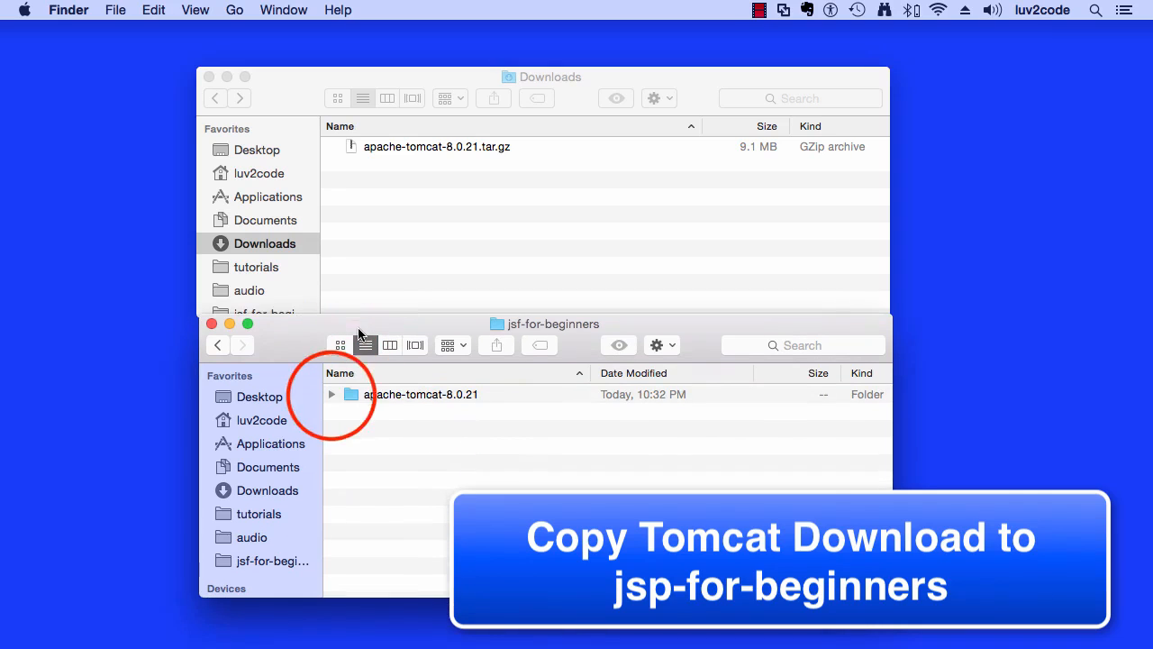
- Expand the apache-tomcat-8.0.21 folder to check its contents and collapse it again
{"action": "left_click", "coordinate": [331, 395]}
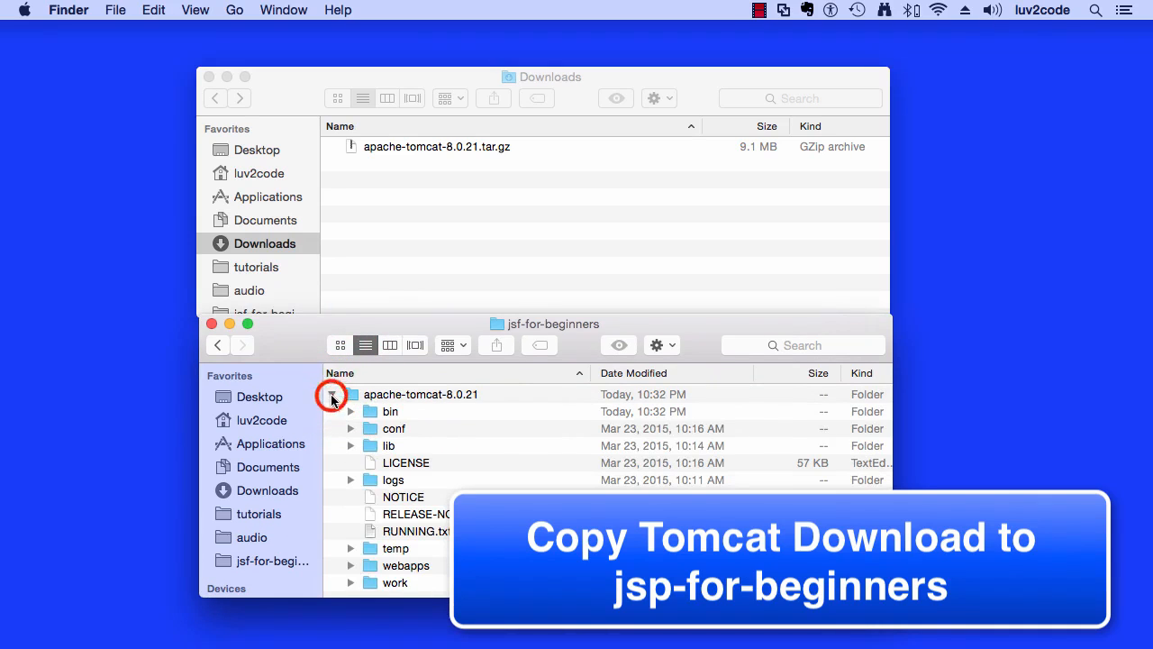
{"action": "left_click", "coordinate": [330, 394]}
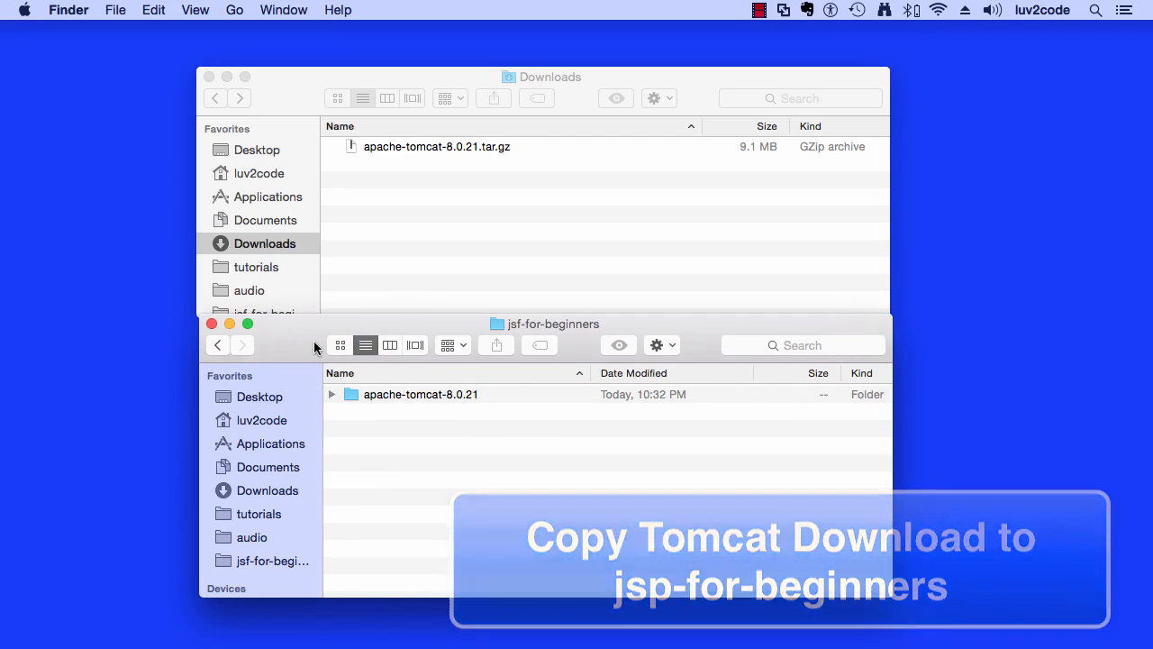
- Close the Downloads window and move the jsf-for-beginners window up near the menu bar
{"action": "left_click", "coordinate": [208, 77]}
{"action": "left_click_drag", "start_coordinate": [288, 341], "coordinate": [289, 168]}
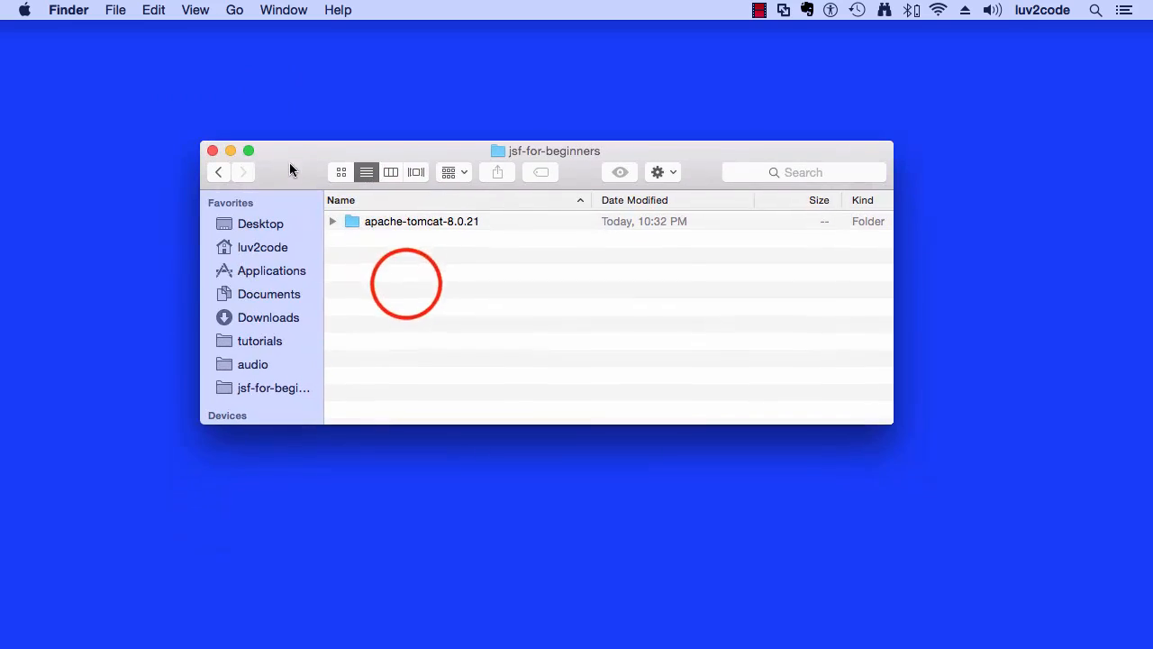
{"action": "left_click", "coordinate": [406, 224]}
{"action": "left_click", "coordinate": [408, 310]}
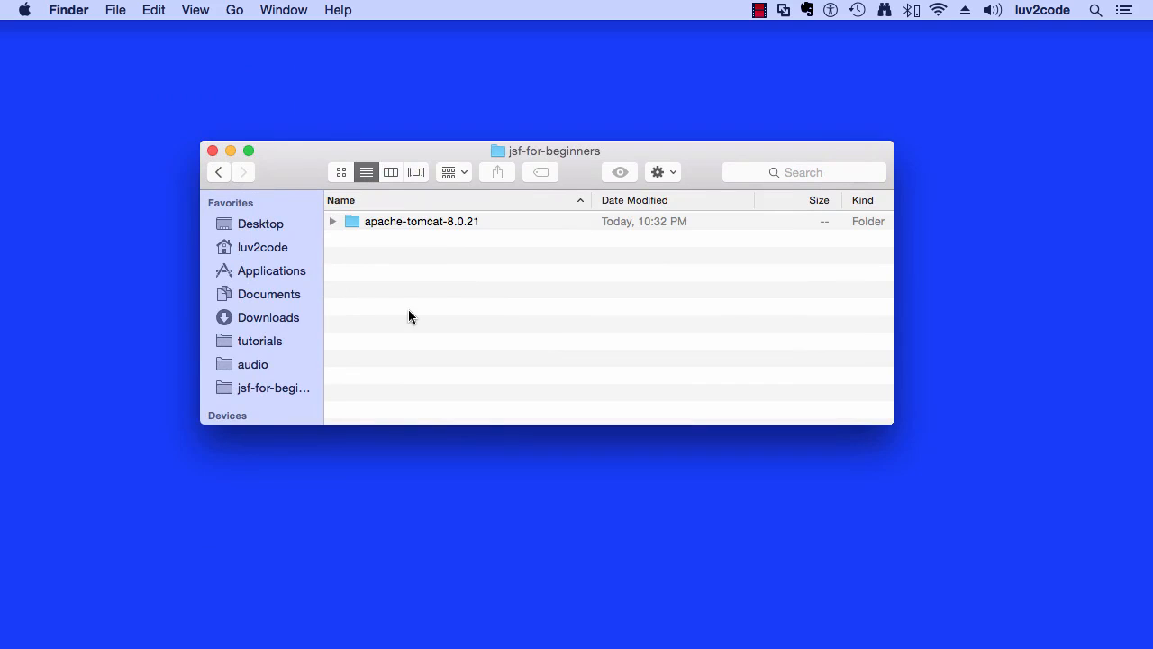
{"action": "left_click_drag", "start_coordinate": [301, 171], "coordinate": [288, 74]}
- Open a Terminal window, resize it to 85×16 and place it so the Finder file list stays visible above it
{"action": "mouse_move", "coordinate": [309, 645]}
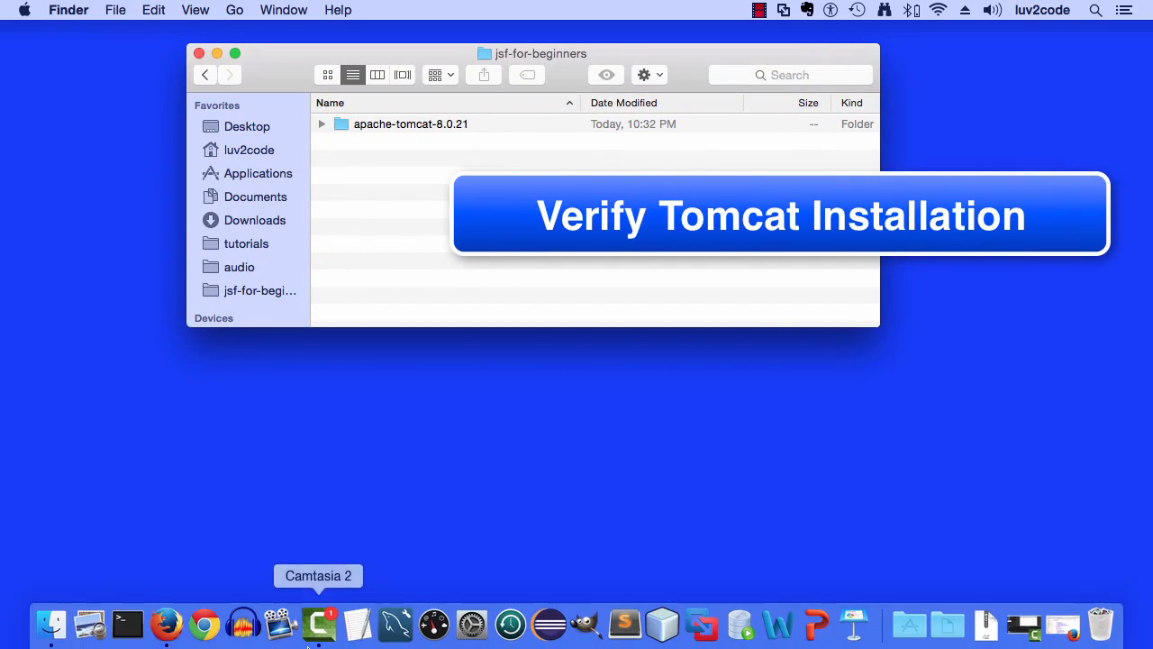
{"action": "left_click", "coordinate": [127, 624]}
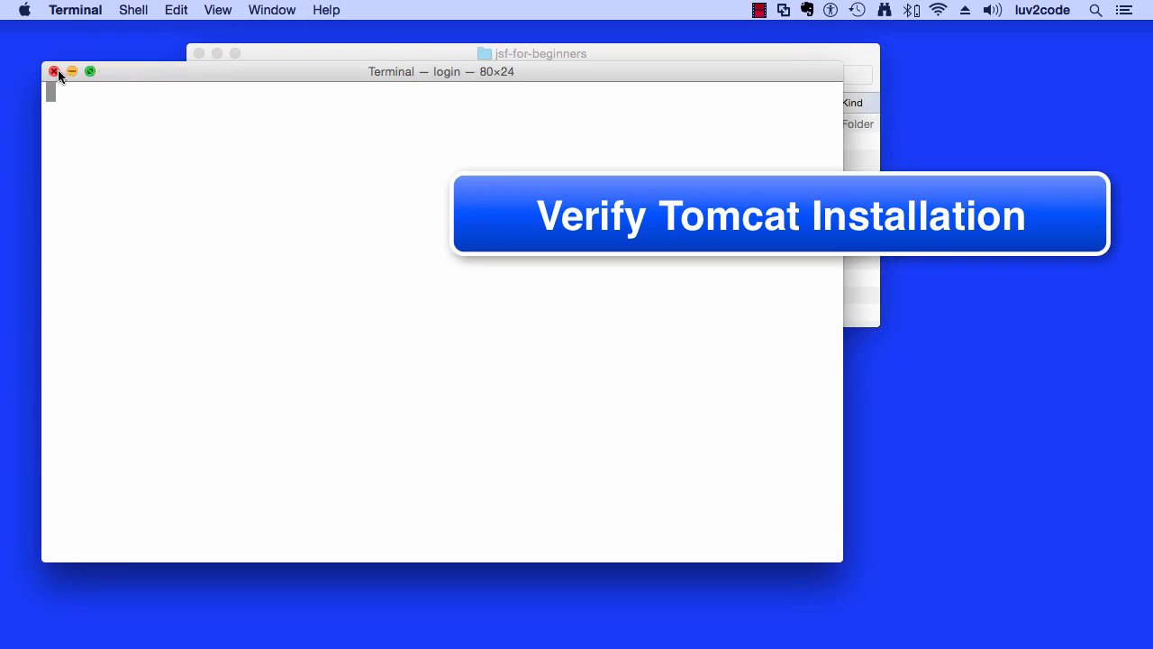
{"action": "left_click_drag", "start_coordinate": [137, 72], "coordinate": [199, 146]}
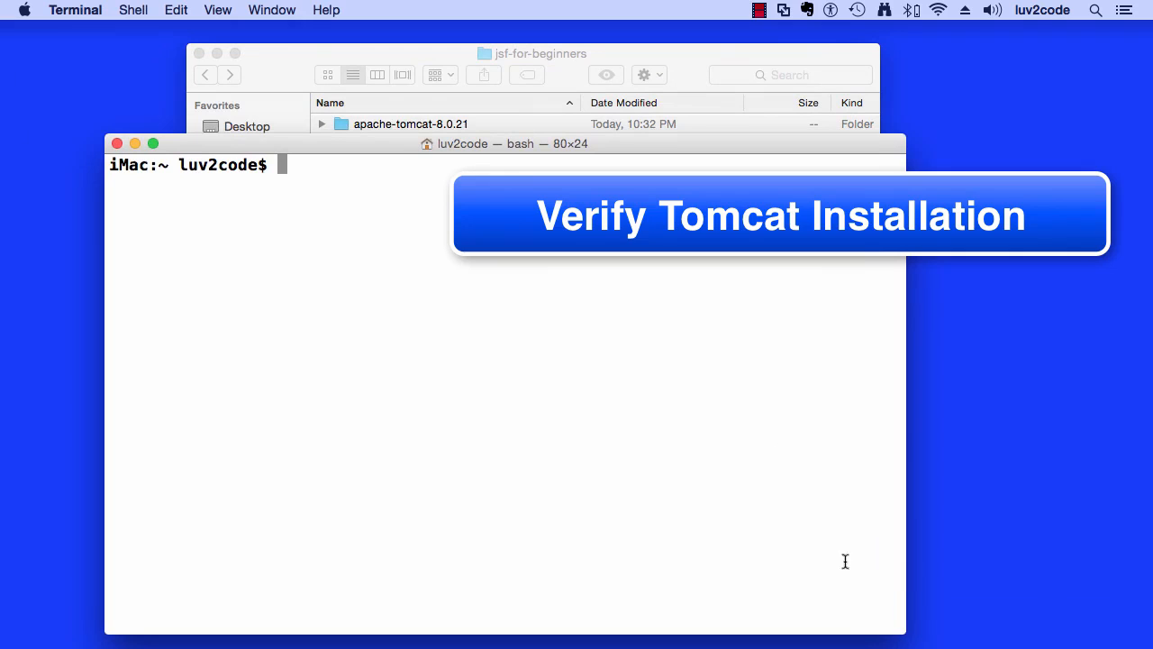
{"action": "left_click_drag", "start_coordinate": [902, 625], "coordinate": [957, 475]}
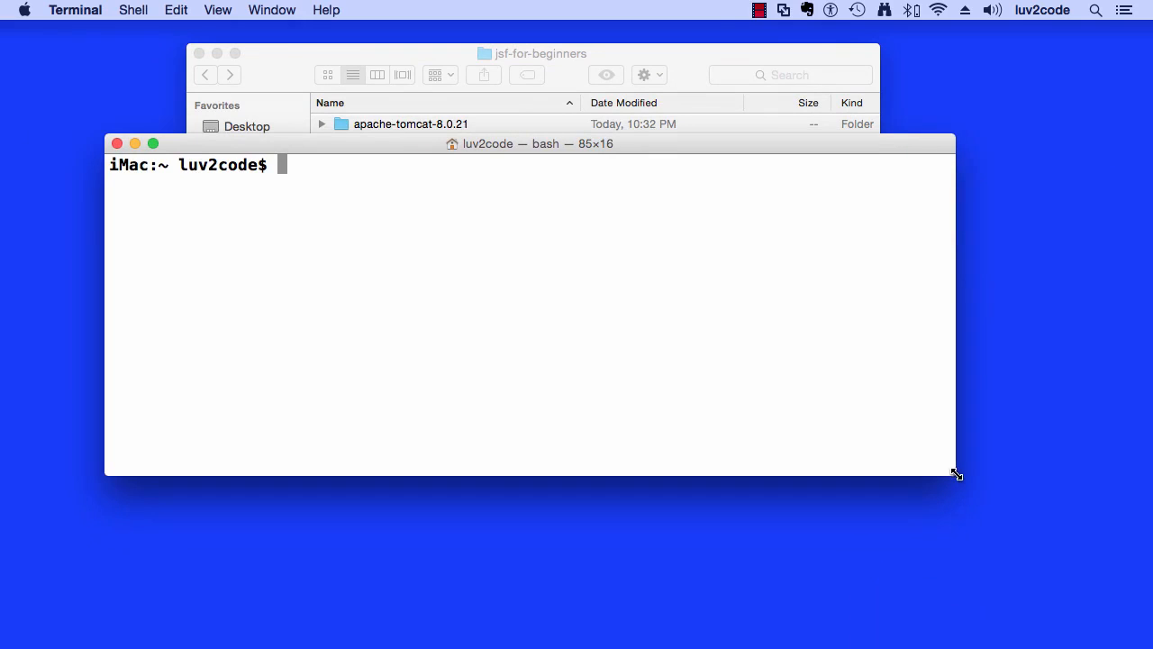
{"action": "left_click_drag", "start_coordinate": [426, 143], "coordinate": [427, 232]}
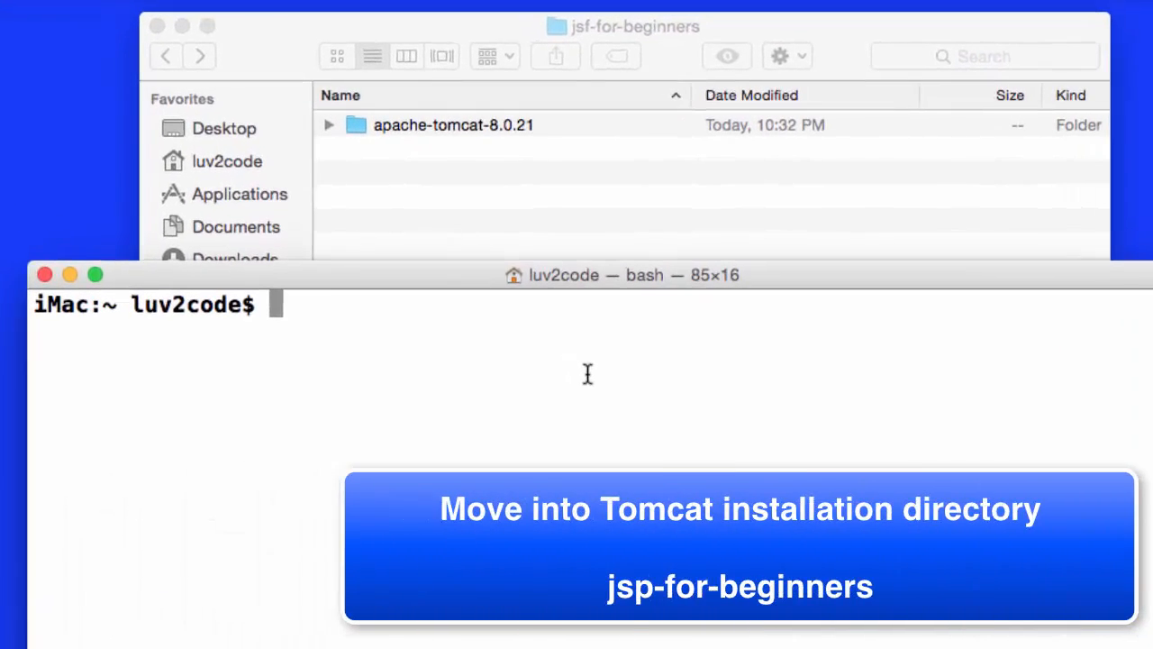
- Print the working directory and change into jsf-for-beginners/apache-tomcat-8.0.21/
{"action": "type", "text": "pwd"}
{"action": "key", "text": "Return"}
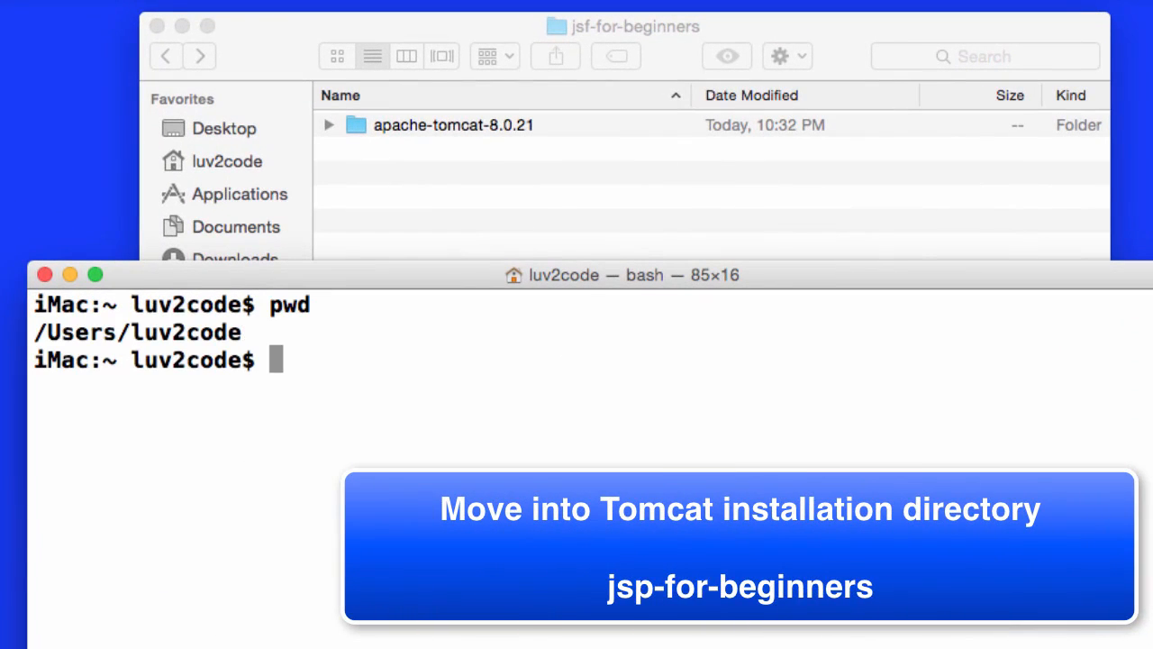
{"action": "type", "text": "cd "}
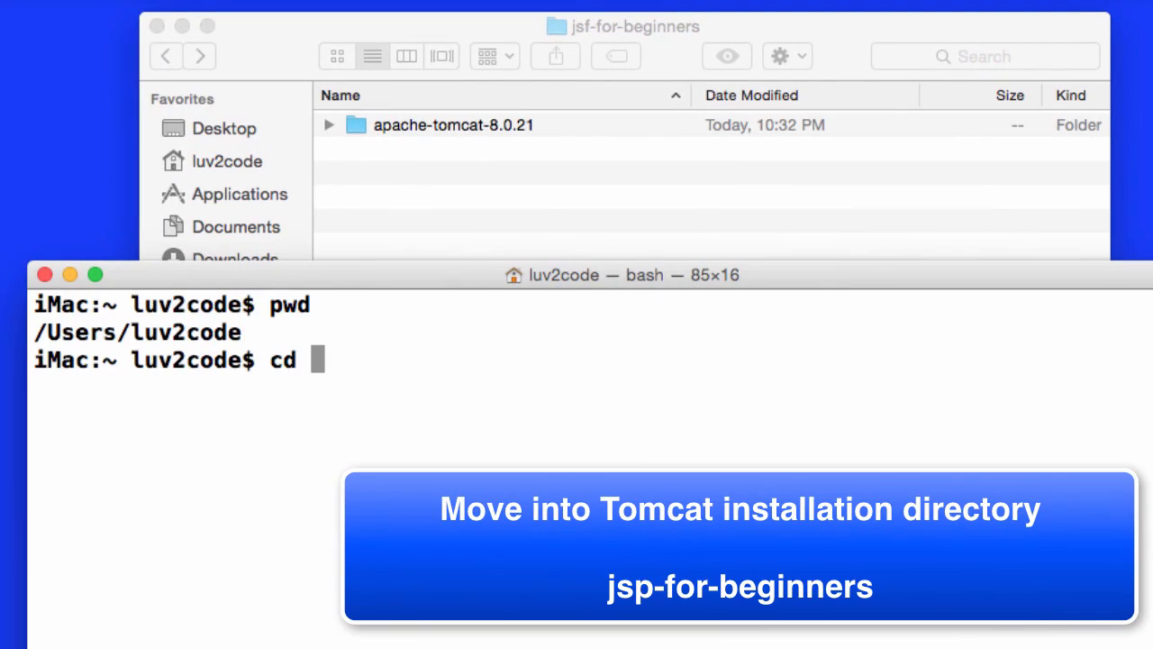
{"action": "type", "text": "jsf-f"}
{"action": "key", "text": "Tab"}
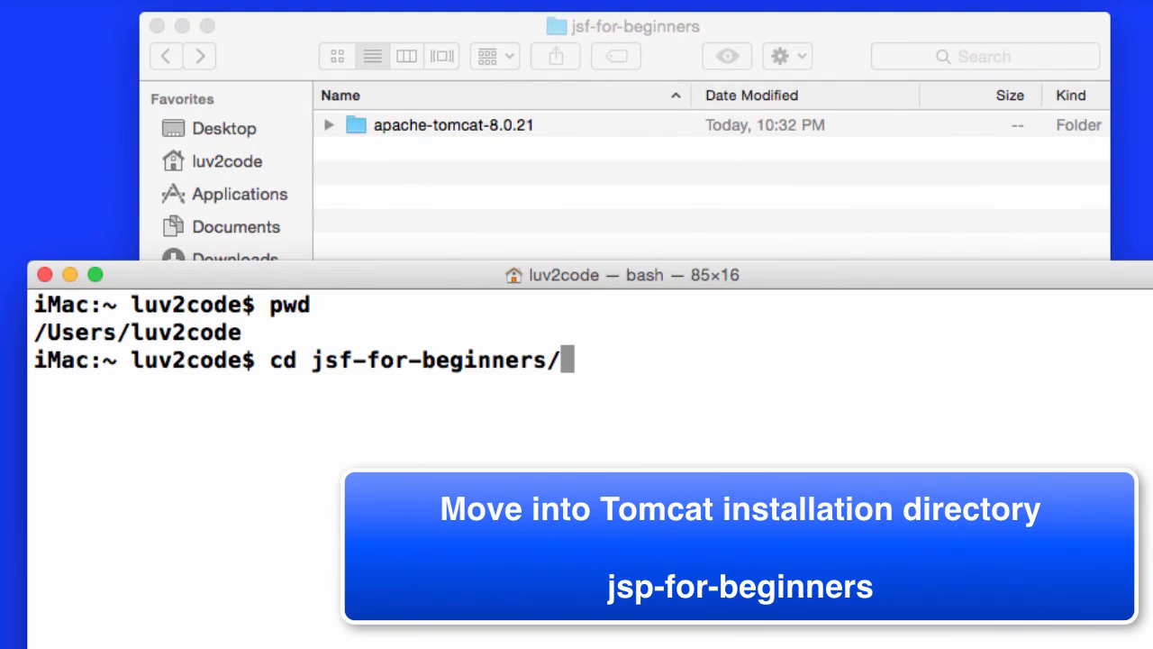
{"action": "type", "text": "ap"}
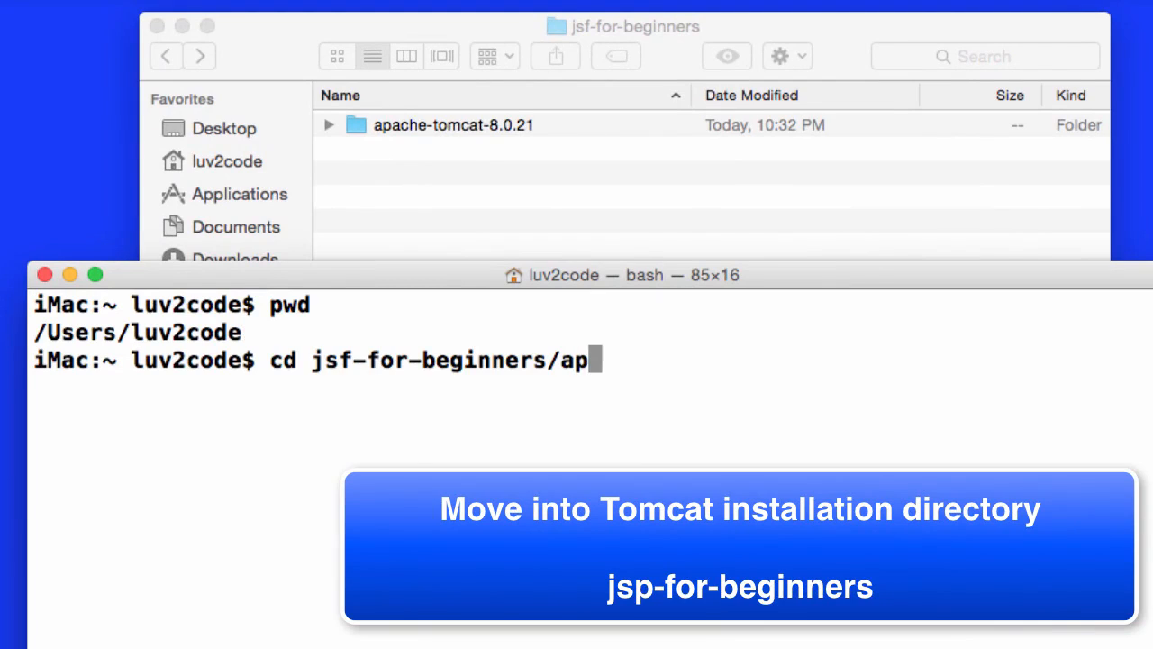
{"action": "type", "text": "ac"}
{"action": "key", "text": "Tab"}
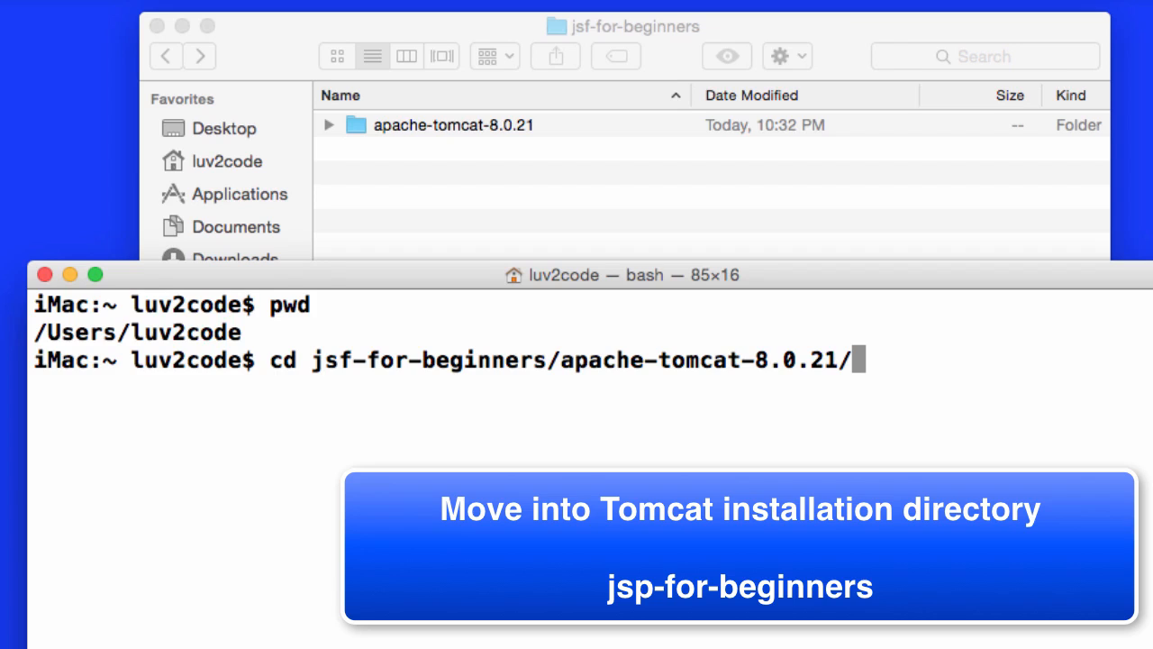
{"action": "key", "text": "Return"}
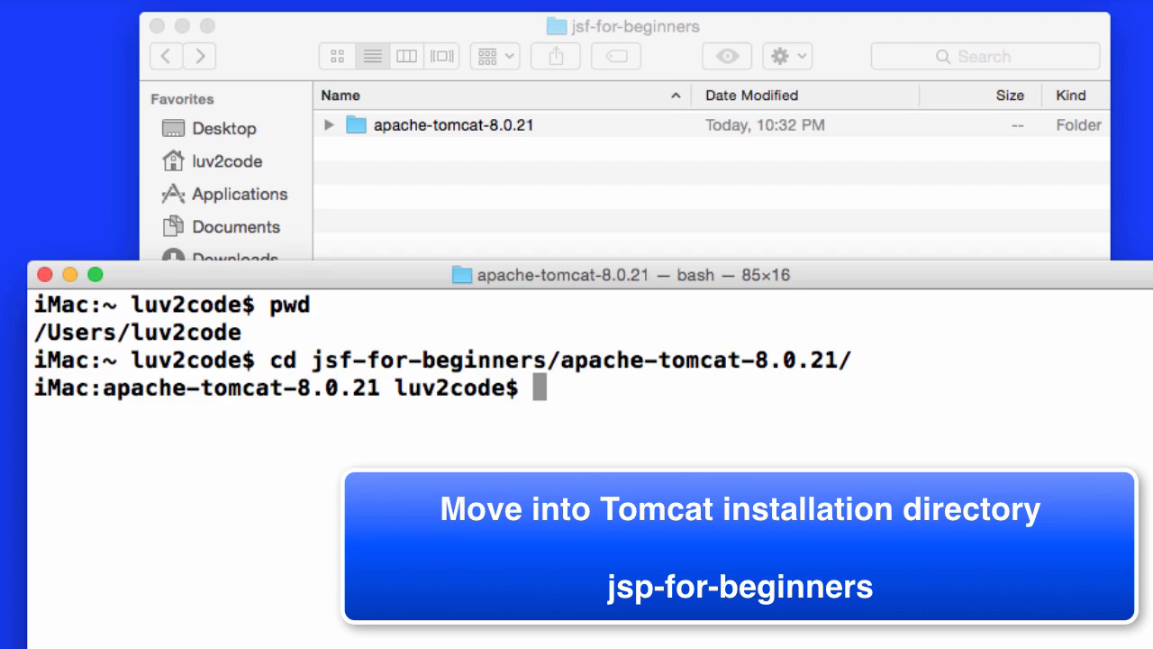
{"action": "key", "text": "Return"}
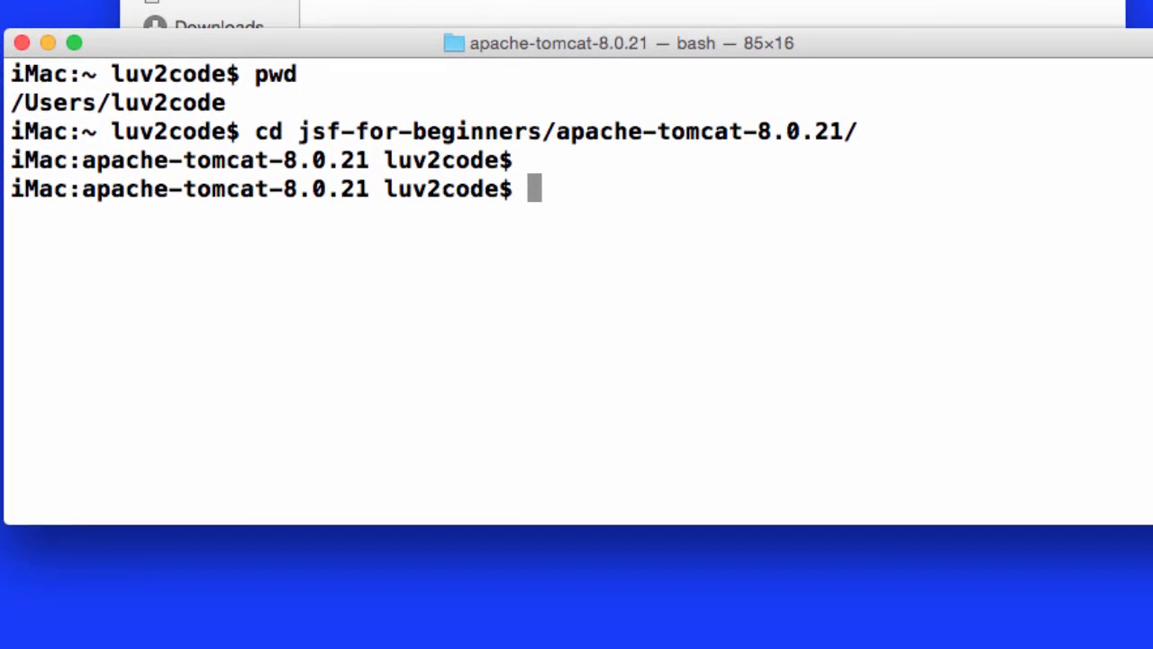
- List the contents of the bin directory and highlight startup.sh in the listing
{"action": "type", "text": "ls bin"}
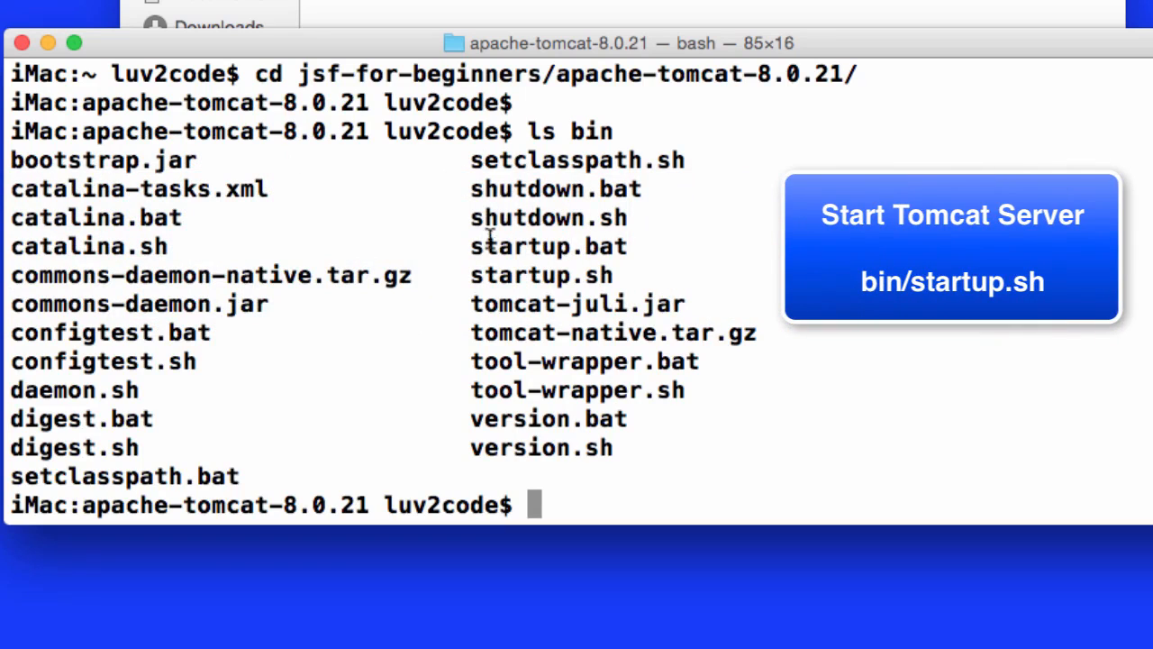
{"action": "left_click_drag", "start_coordinate": [470, 274], "coordinate": [596, 275]}
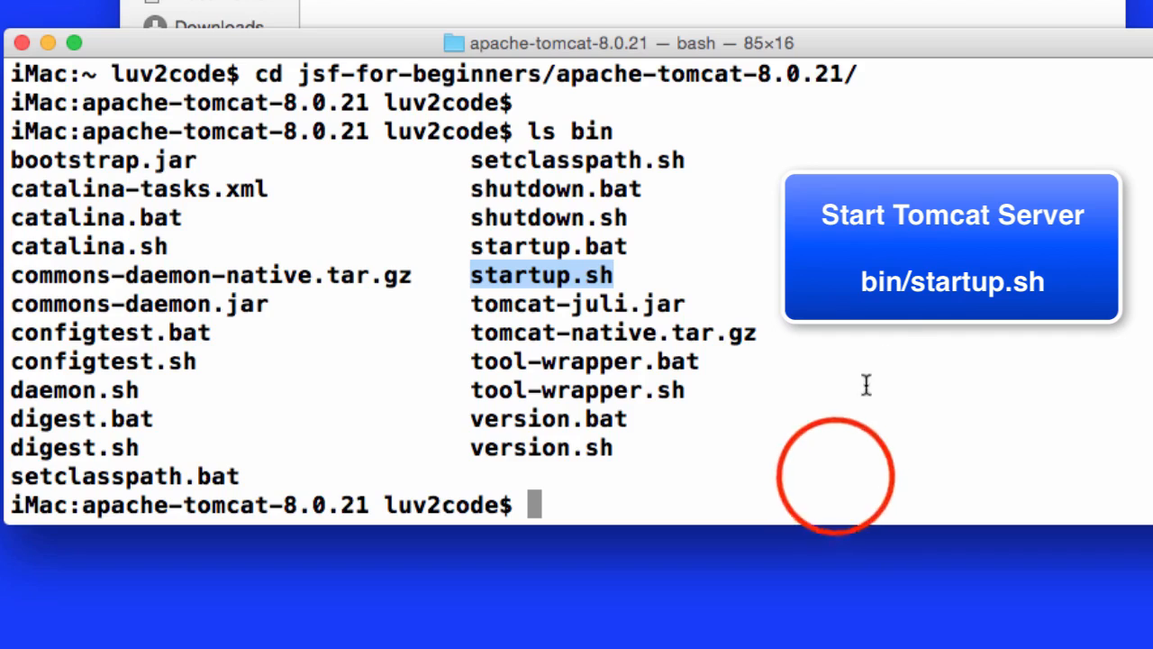
{"action": "left_click", "coordinate": [836, 476]}
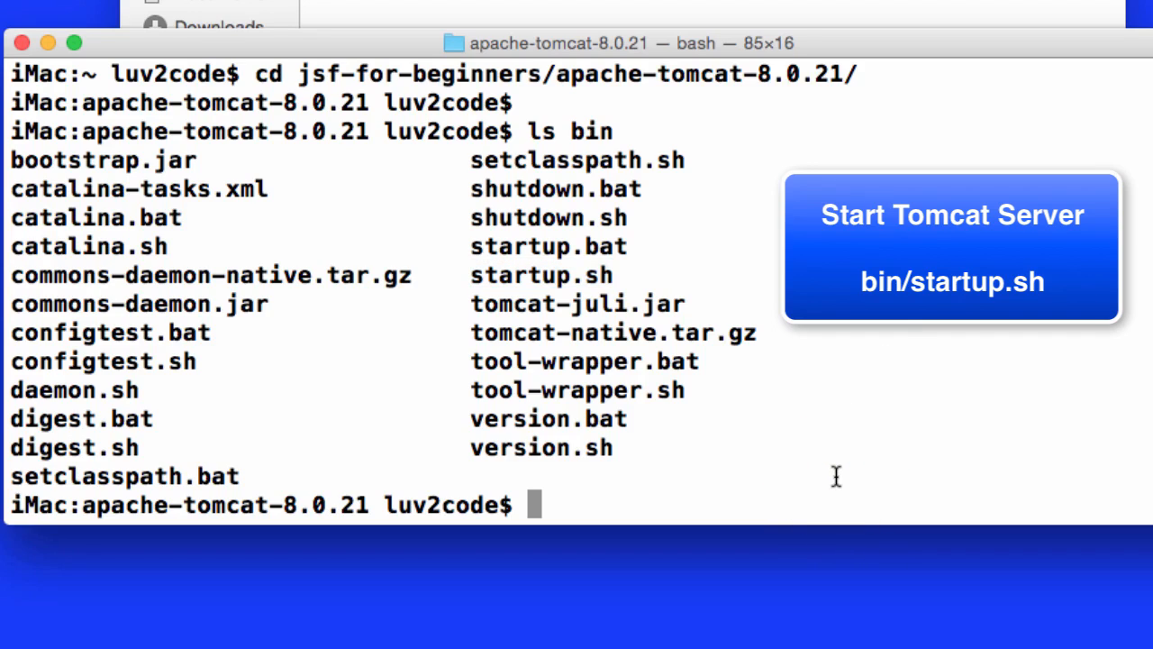
{"action": "key", "text": "Return"}
- Start the Tomcat server by running bin/startup.sh and highlight the startup status line in the output
{"action": "type", "text": "bin"}
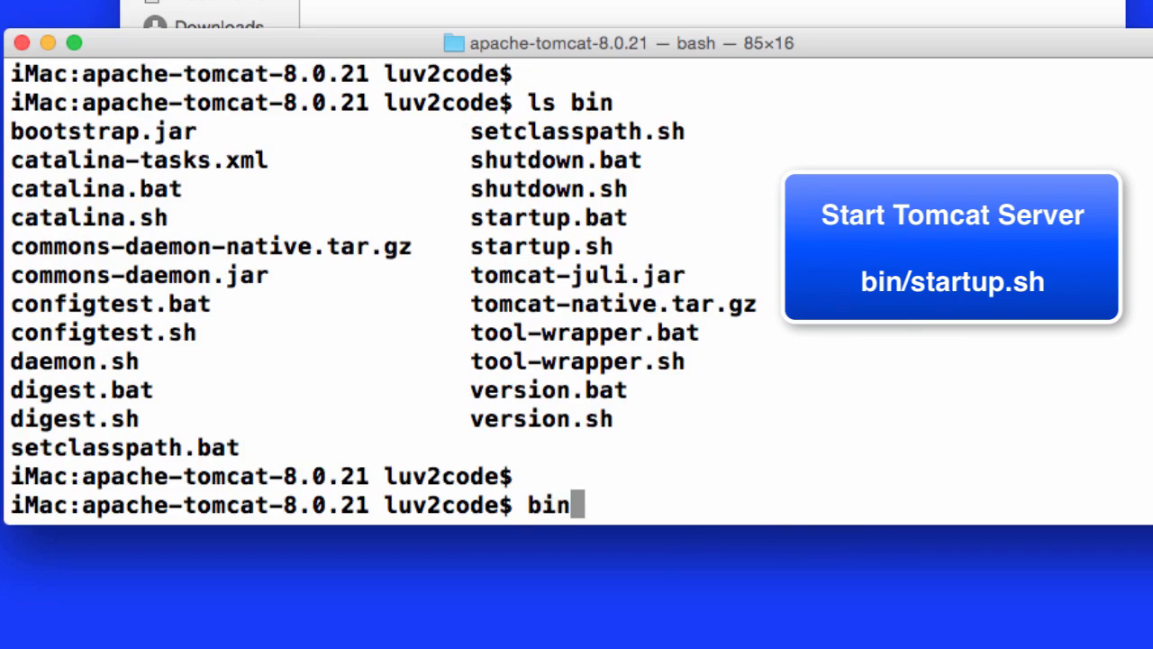
{"action": "type", "text": "/sta"}
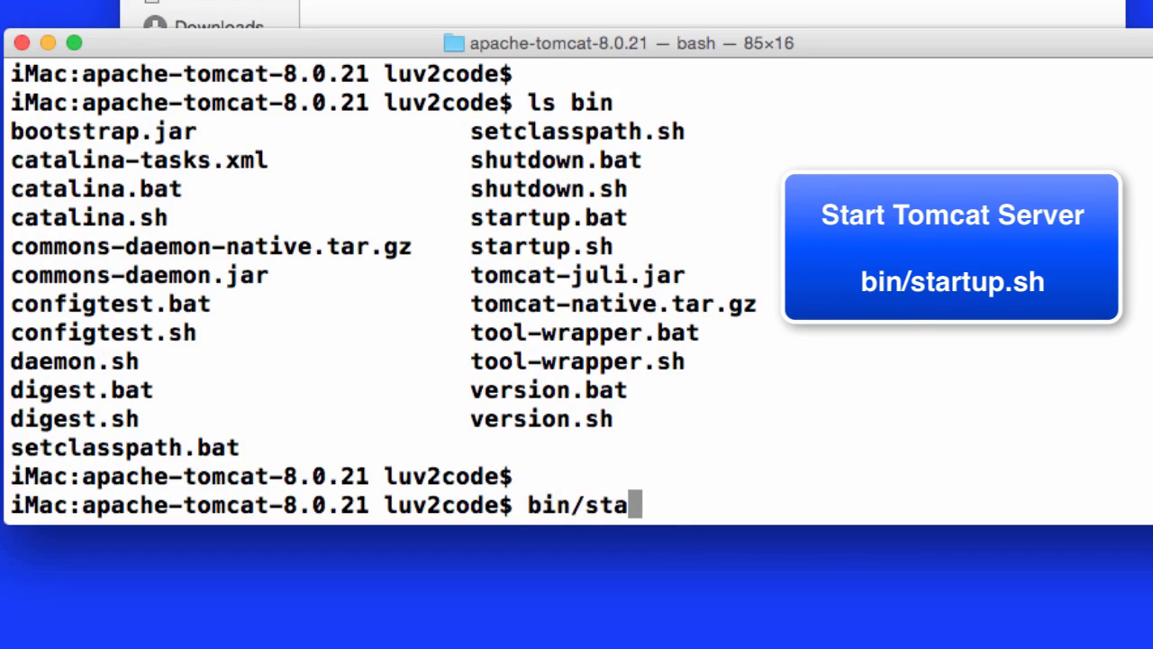
{"action": "type", "text": "rtup.s"}
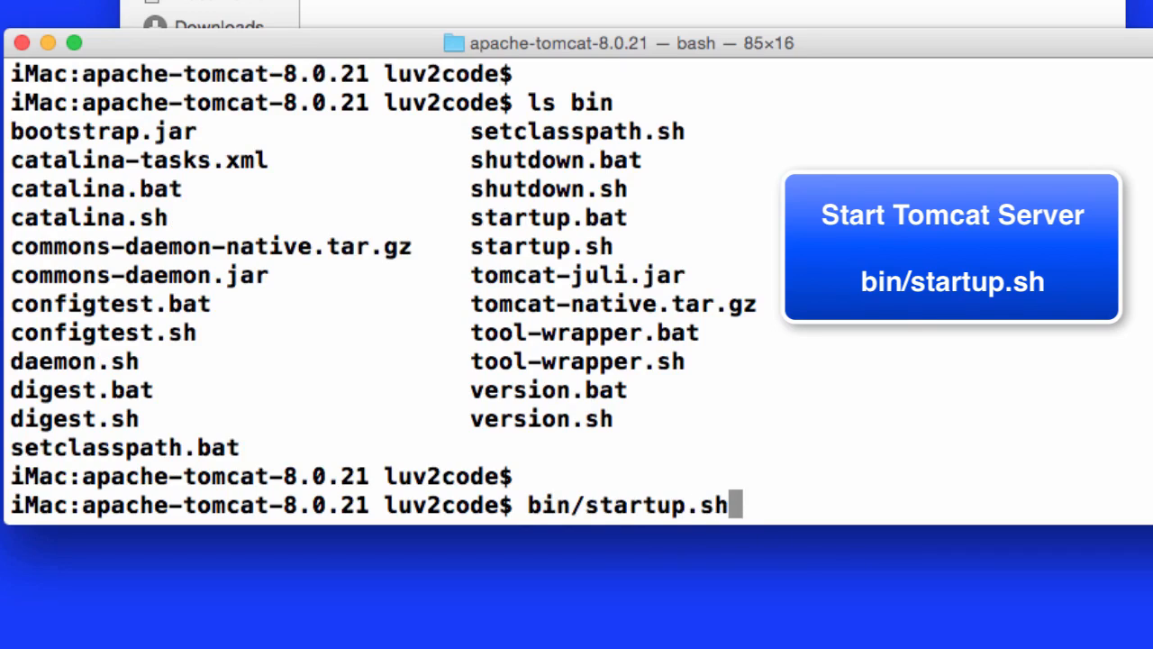
{"action": "type", "text": "h"}
{"action": "key", "text": "Return"}
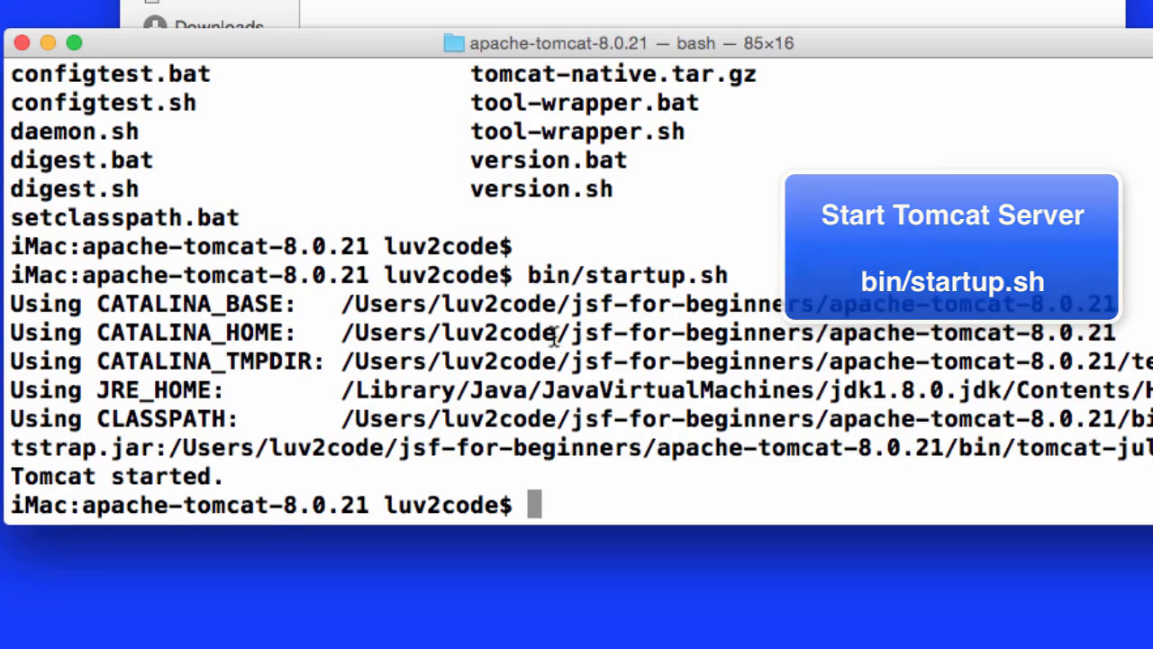
{"action": "left_click_drag", "start_coordinate": [230, 476], "coordinate": [7, 475]}
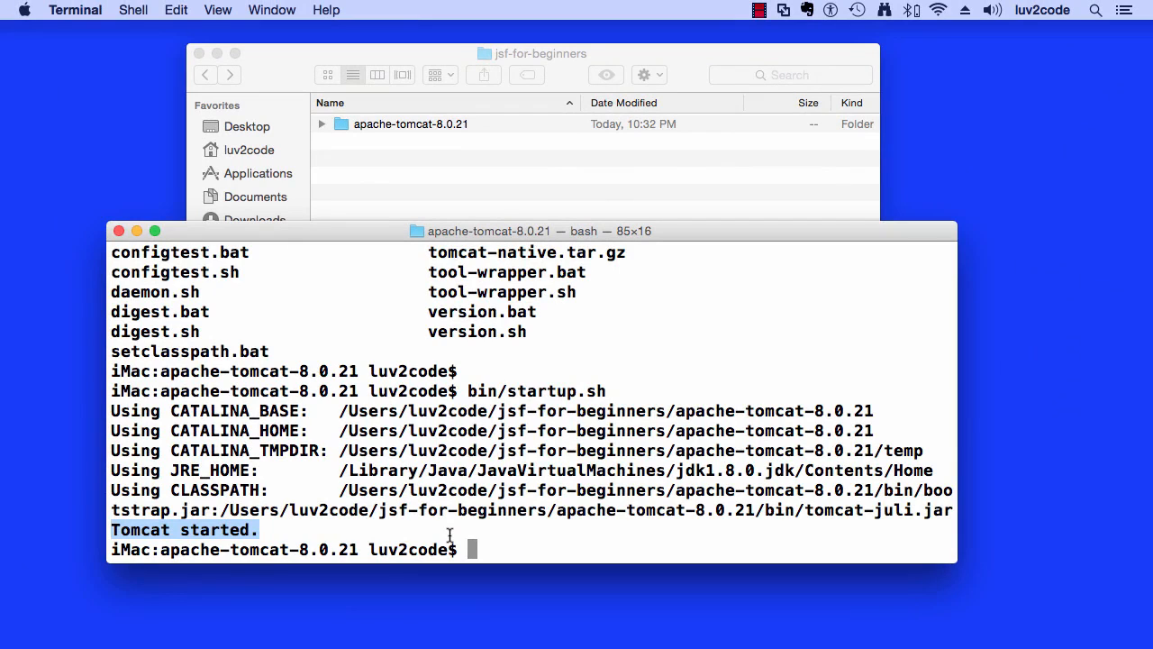
- Switch to Firefox and load localhost:8080 in place of the Tomcat download page
{"action": "left_click", "coordinate": [167, 621]}
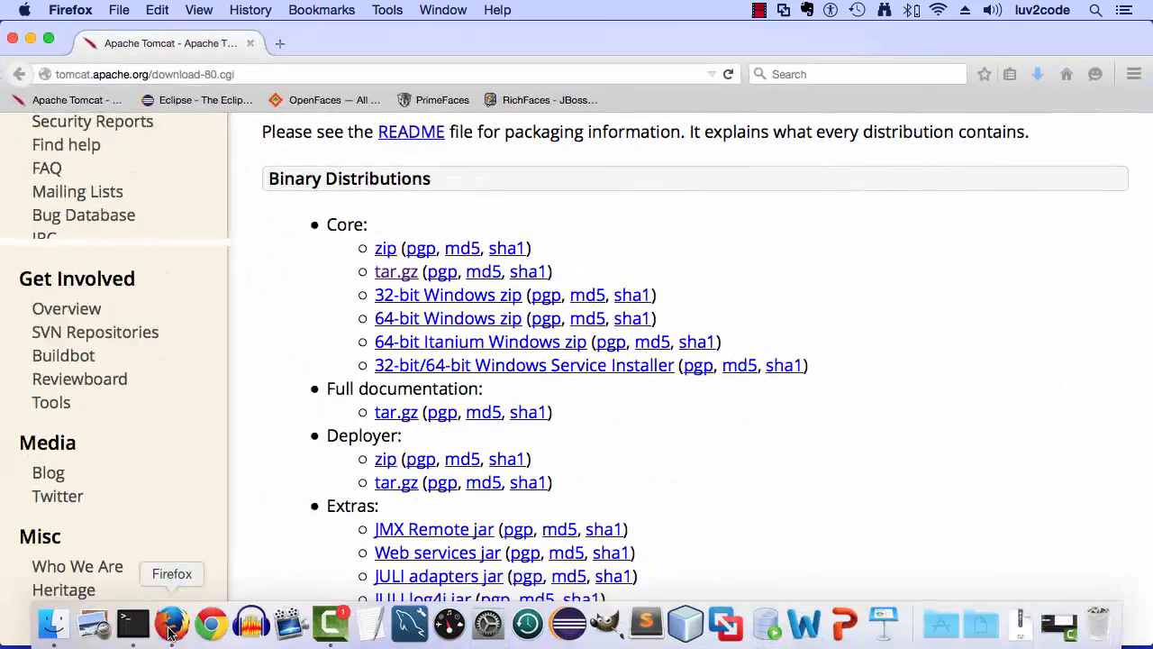
{"action": "left_click", "coordinate": [246, 75]}
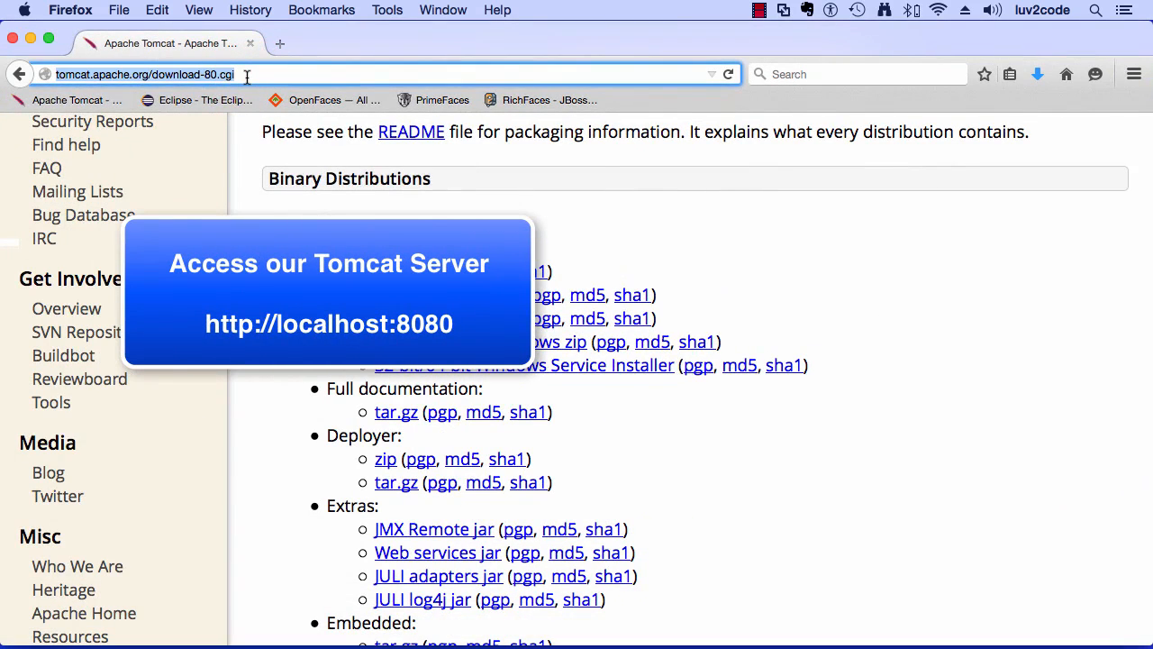
{"action": "type", "text": "local"}
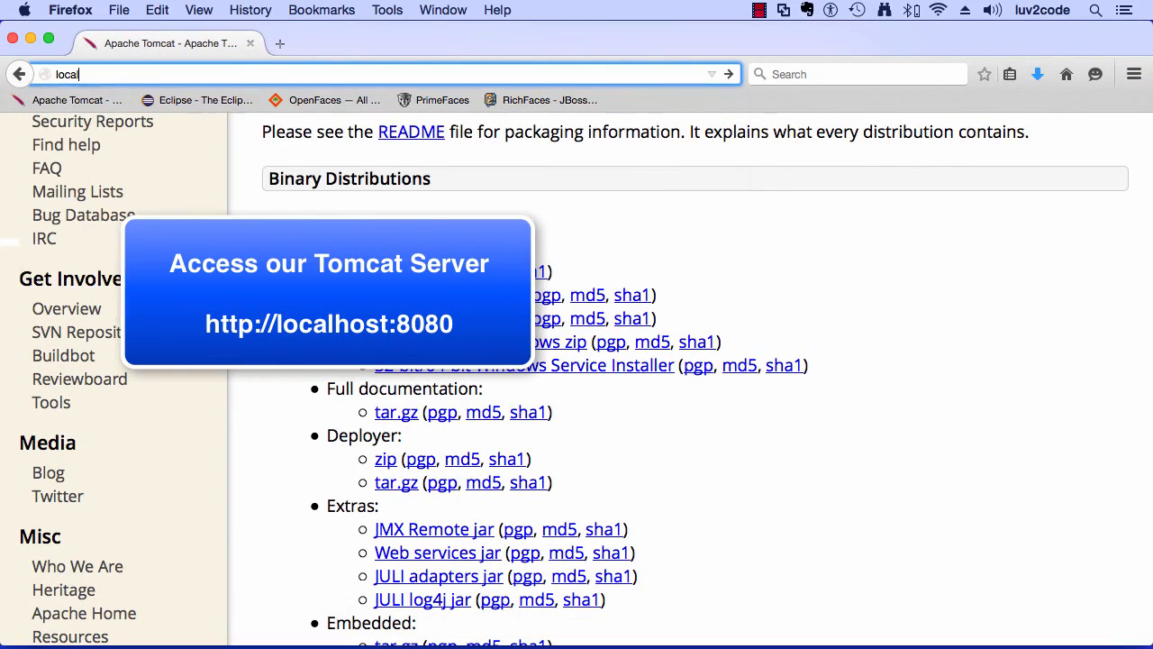
{"action": "type", "text": "host:8080"}
{"action": "key", "text": "Return"}
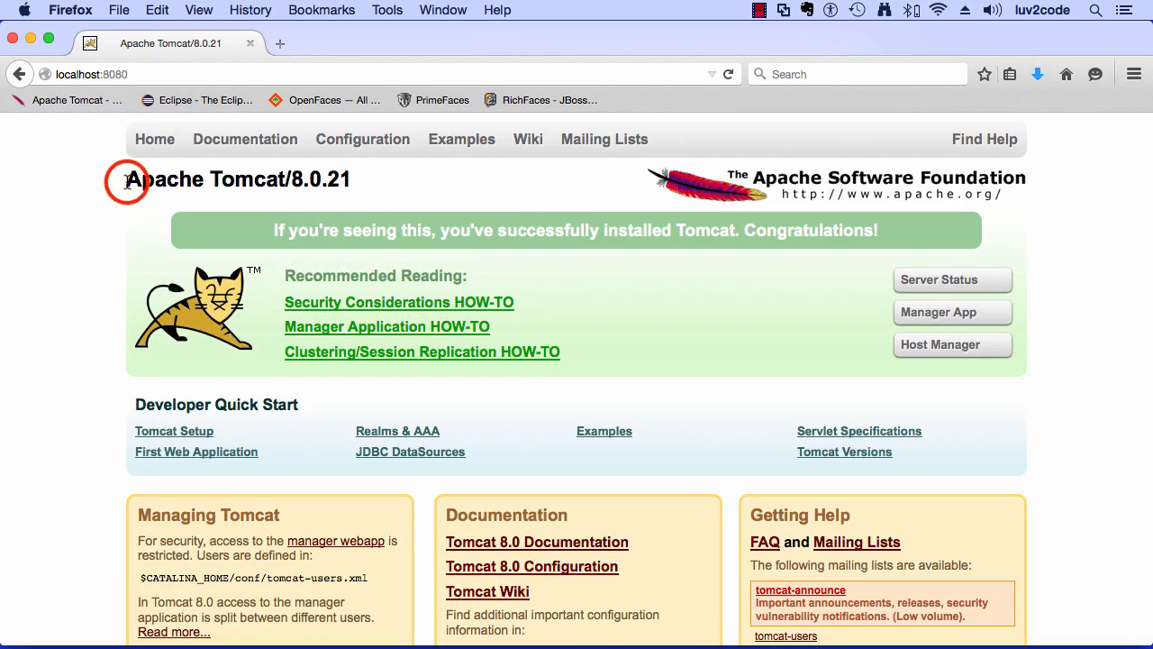
- Highlight the version heading and the green banner text on the Tomcat home page to check the installation
{"action": "left_click_drag", "start_coordinate": [127, 181], "coordinate": [348, 179]}
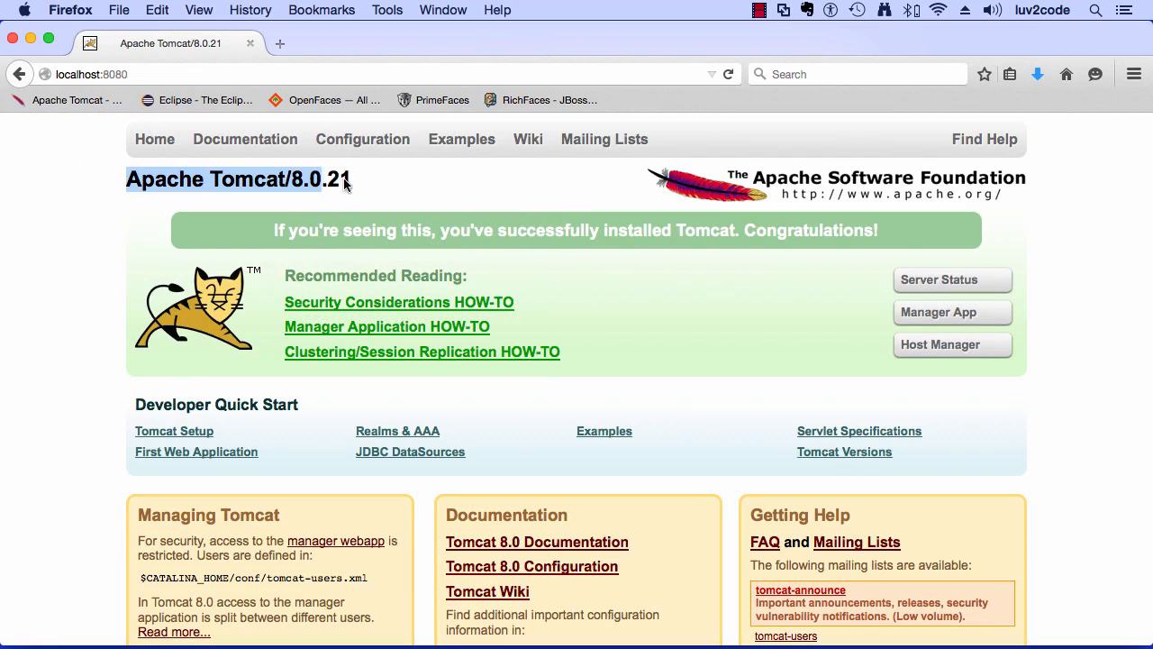
{"action": "left_click", "coordinate": [10, 229]}
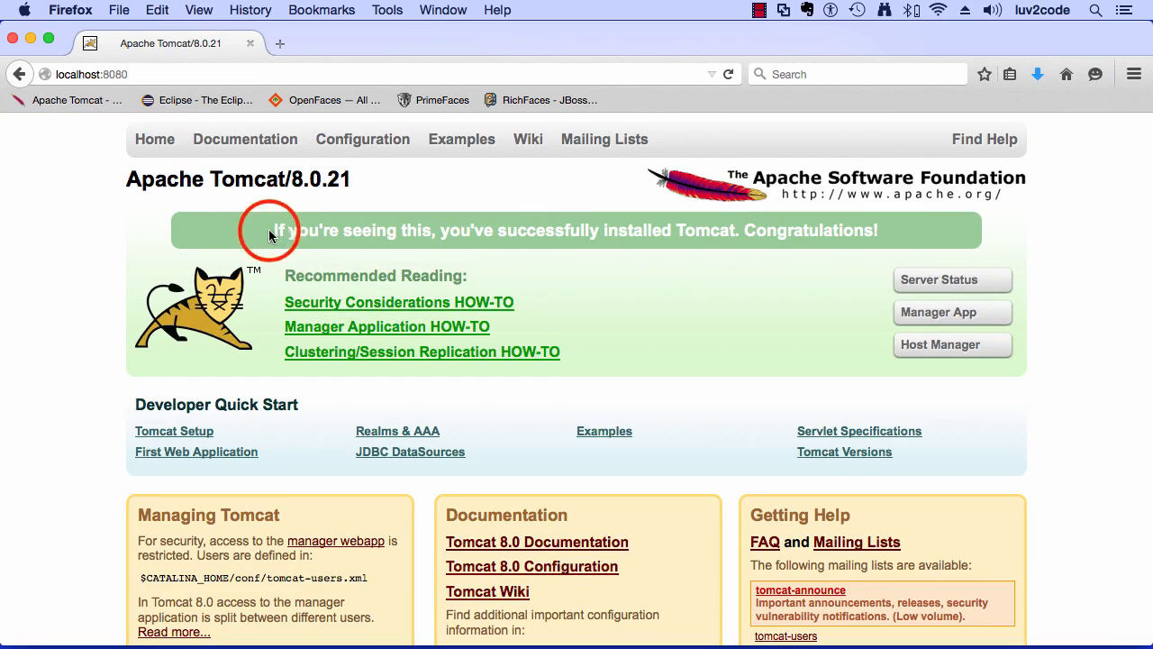
{"action": "left_click_drag", "start_coordinate": [268, 235], "coordinate": [884, 240]}
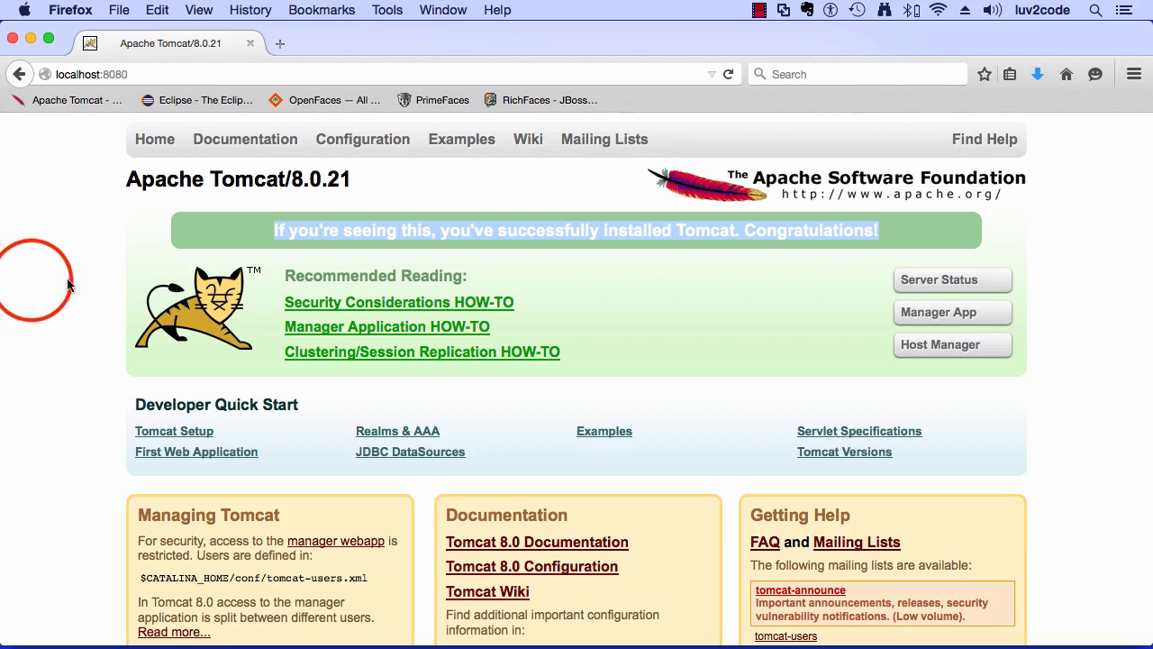
{"action": "left_click", "coordinate": [31, 284]}
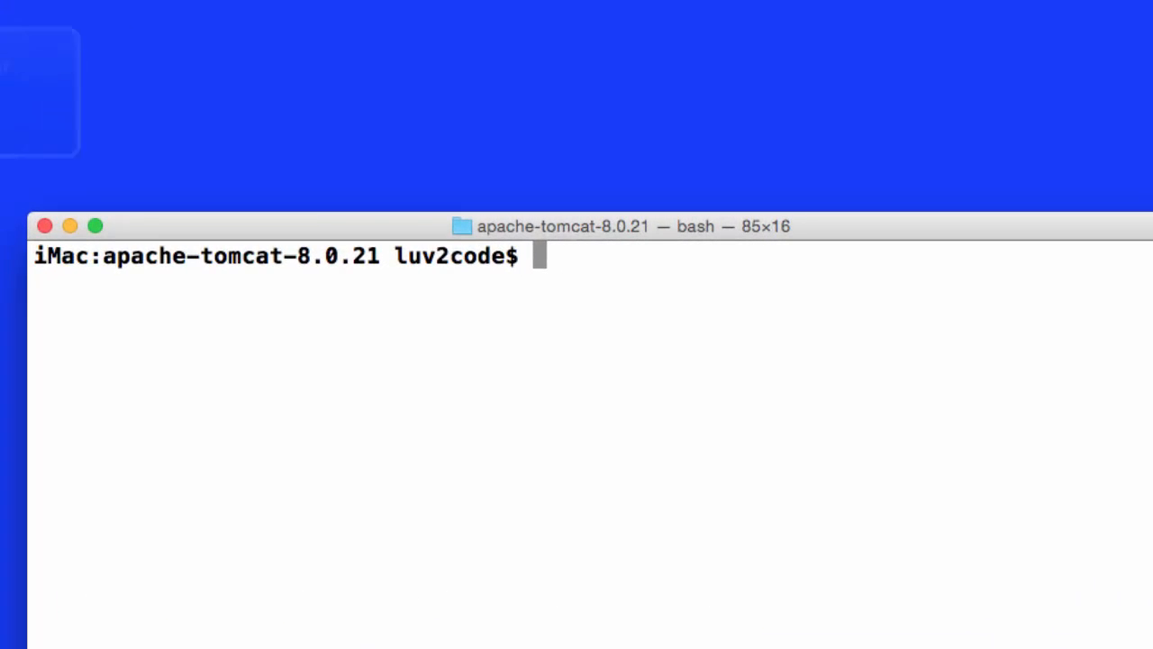
- Shut down the Tomcat server by running bin/shutdown.sh from the apache-tomcat-8.0.21 directory in Terminal
{"action": "type", "text": "bin/"}
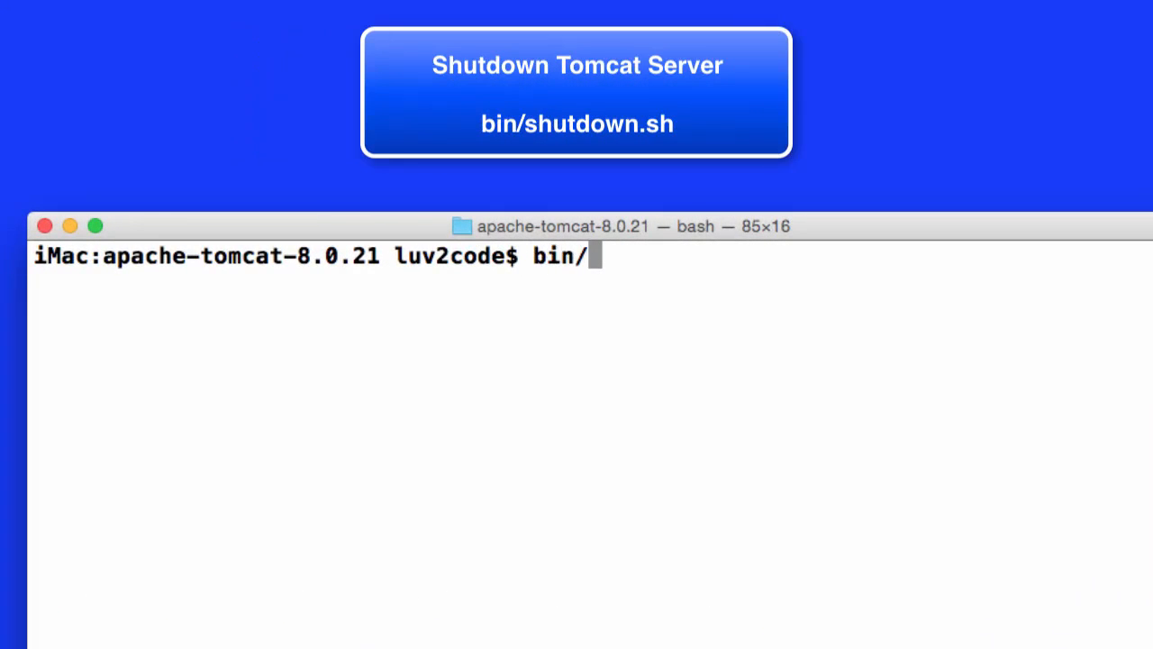
{"action": "type", "text": "stop"}
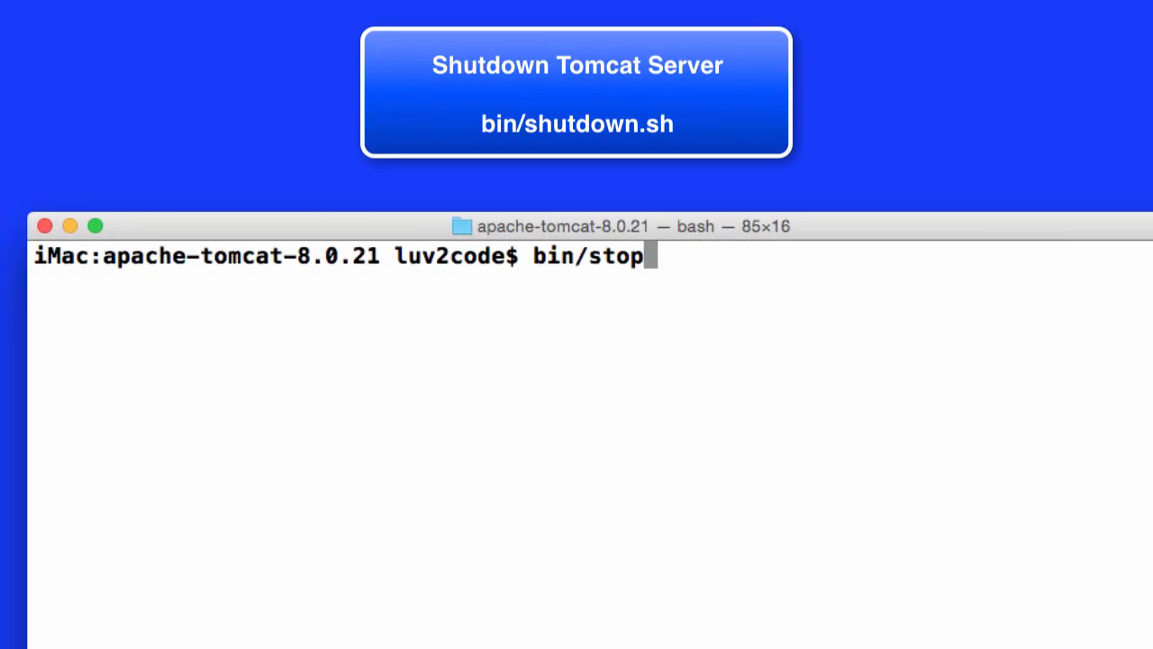
{"action": "key", "text": "BackSpace"}
{"action": "key", "text": "BackSpace"}
{"action": "key", "text": "BackSpace"}
{"action": "type", "text": "hutdown.sh"}
{"action": "key", "text": "Return"}
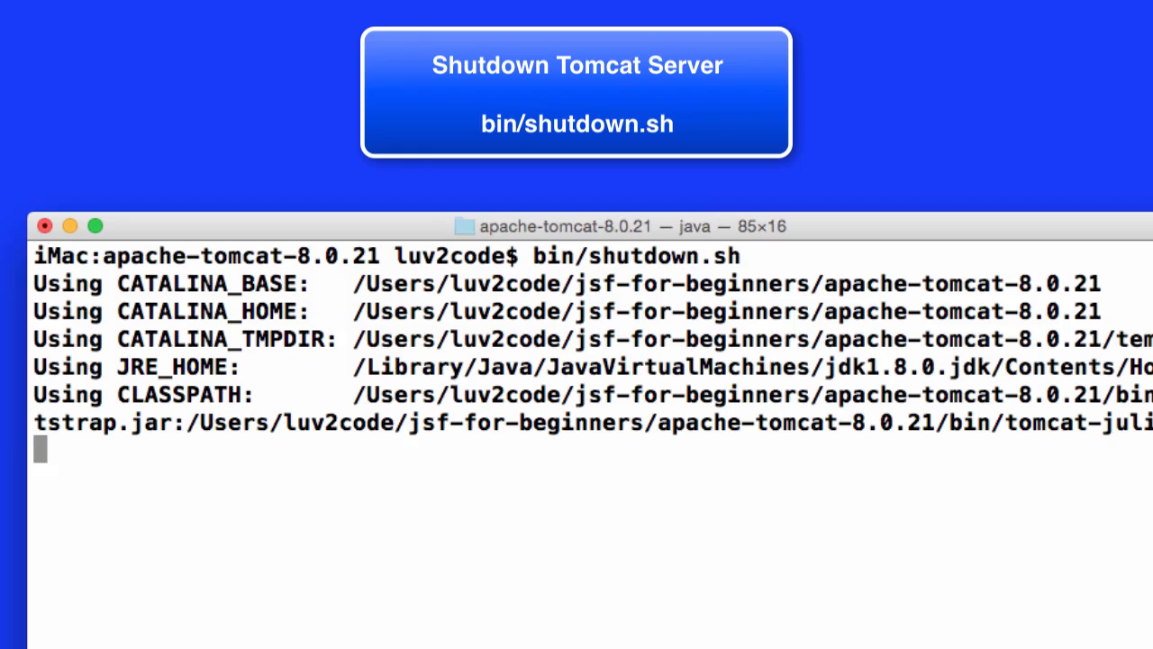